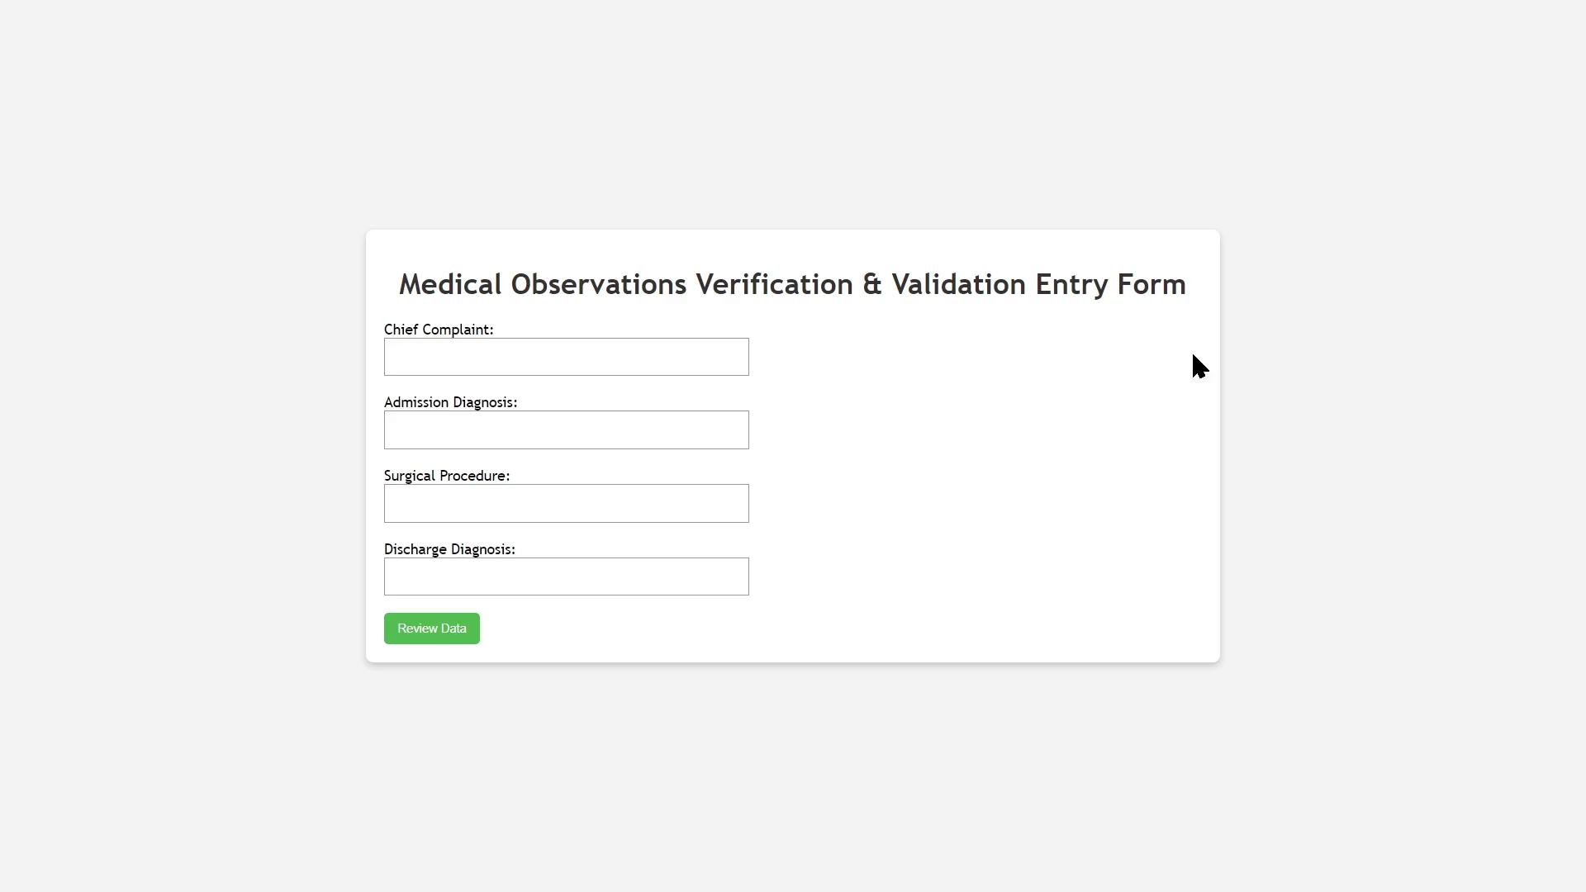
# Set the chief complaint to Abdominal pain and the admission diagnosis to Acute appendicitis.
pyautogui.click(649, 355)
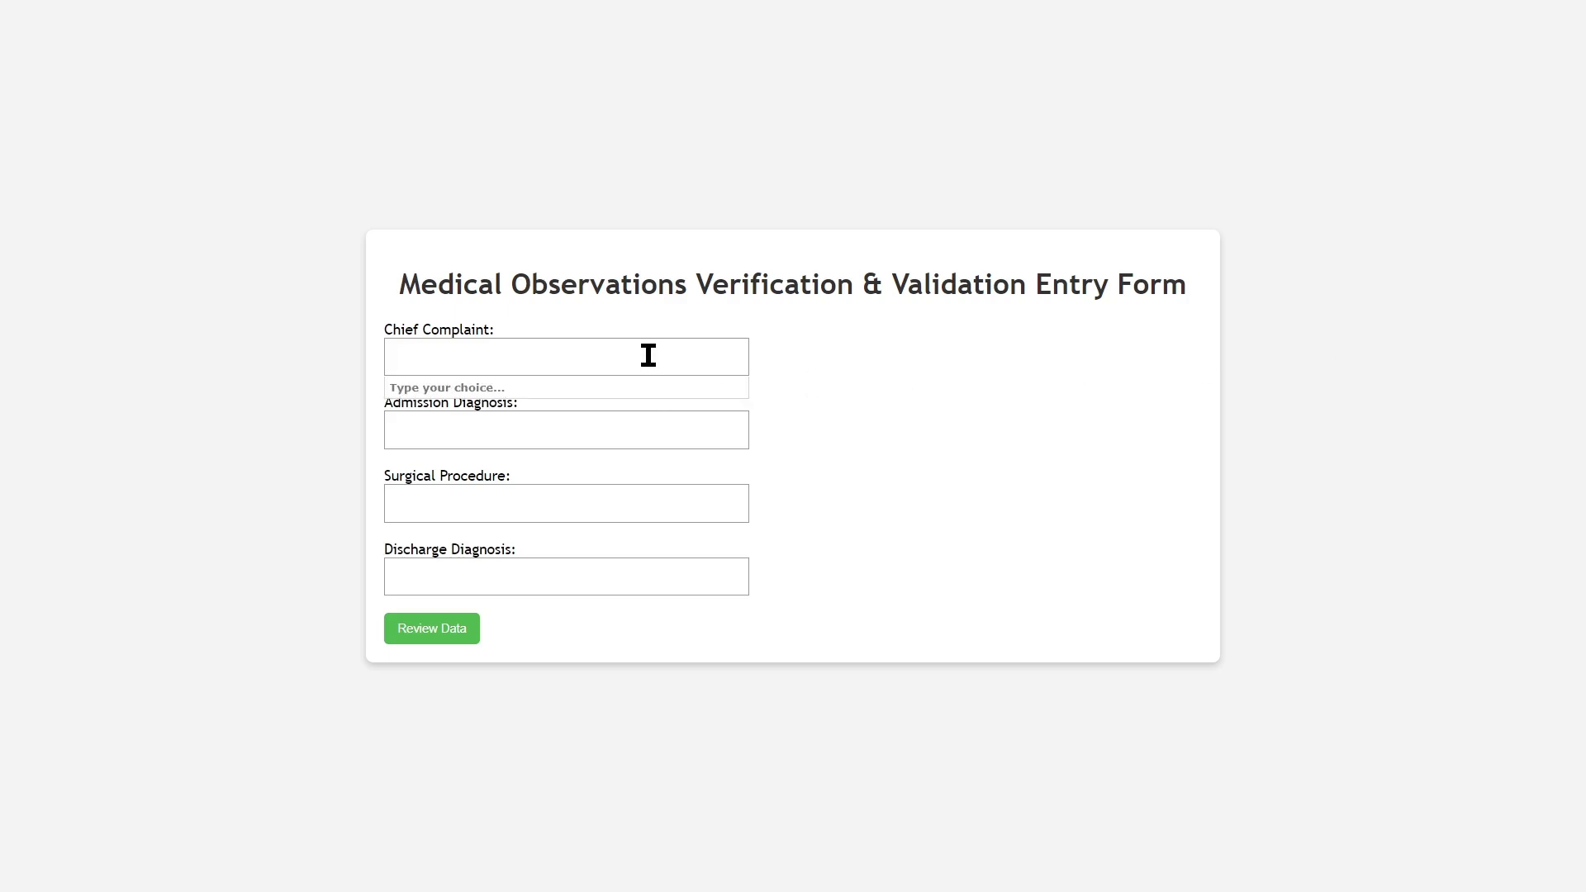
pyautogui.write('abd pain')
pyautogui.click(646, 384)
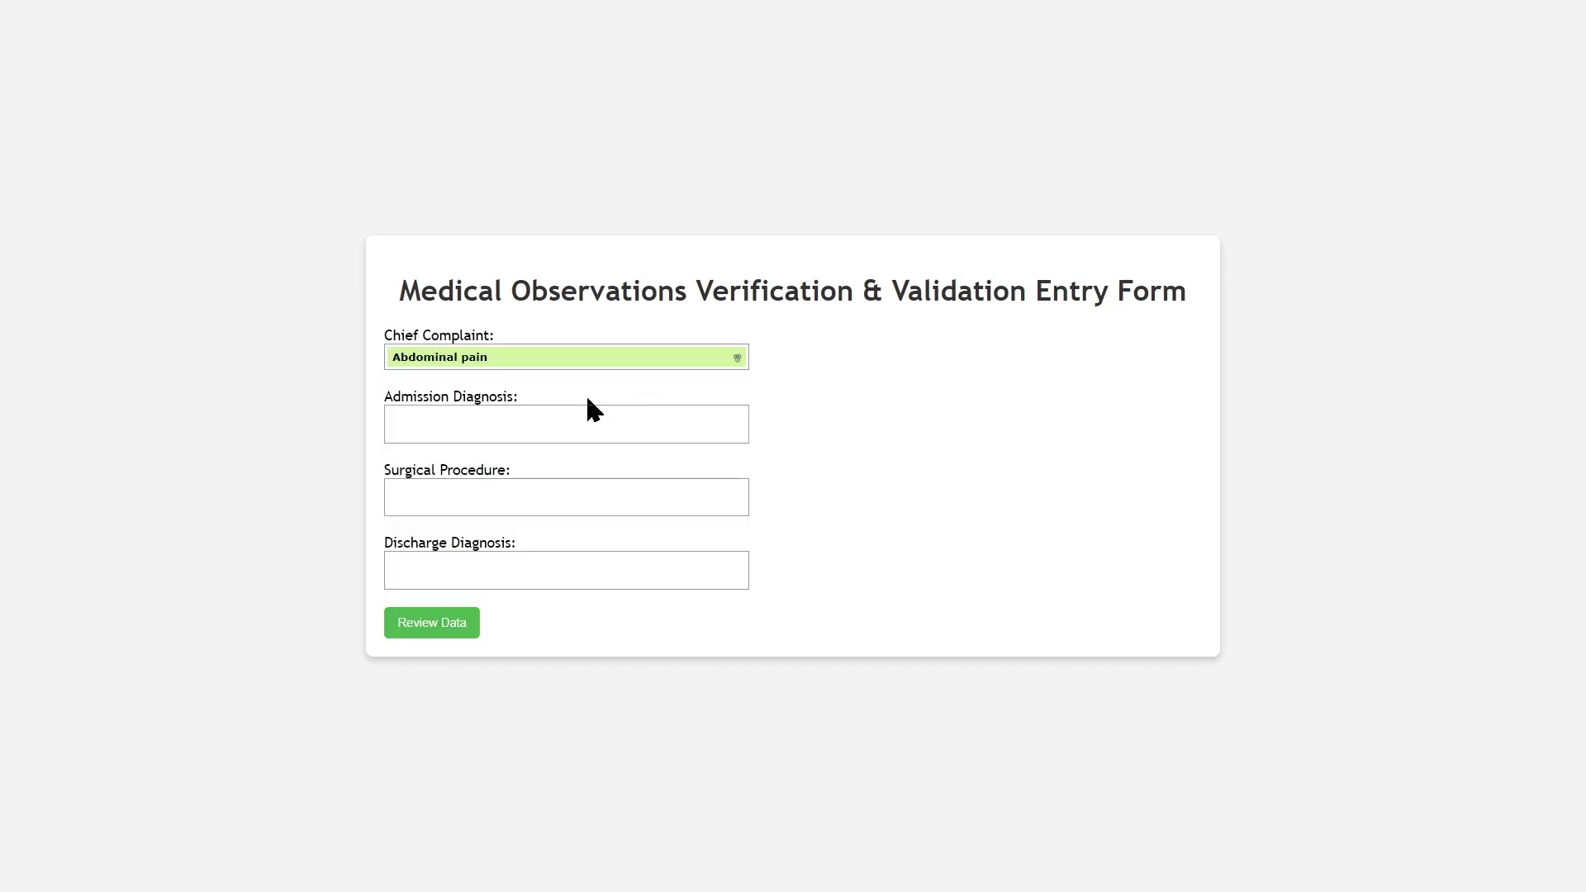
pyautogui.click(619, 413)
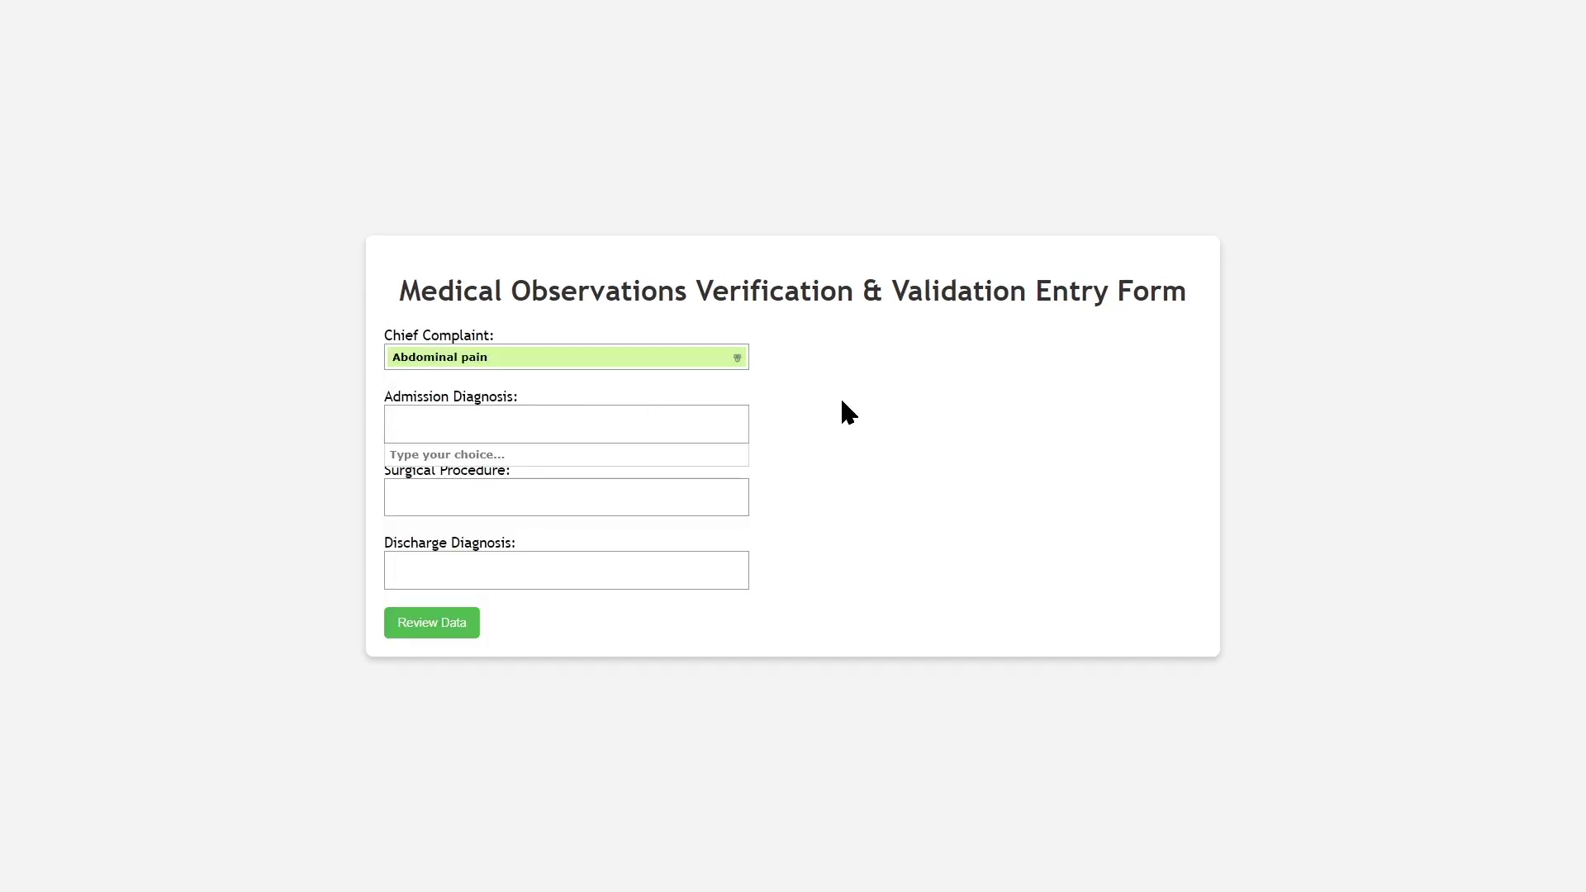
pyautogui.write('acu appe')
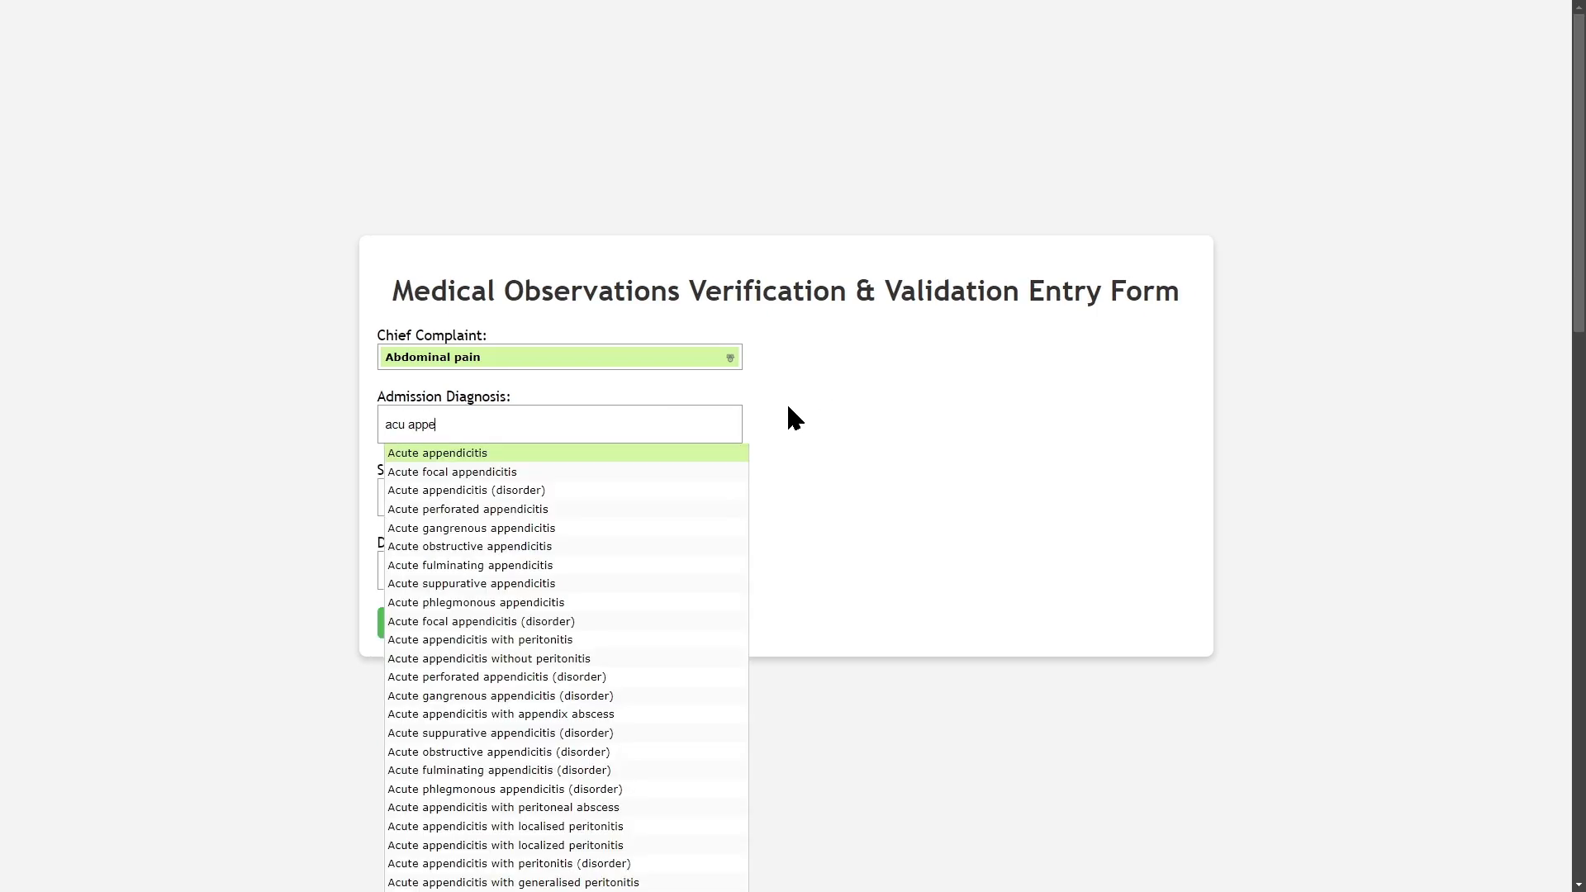
pyautogui.click(704, 455)
# Enter Appendectomy as the surgical procedure in the observations entry form.
pyautogui.click(584, 489)
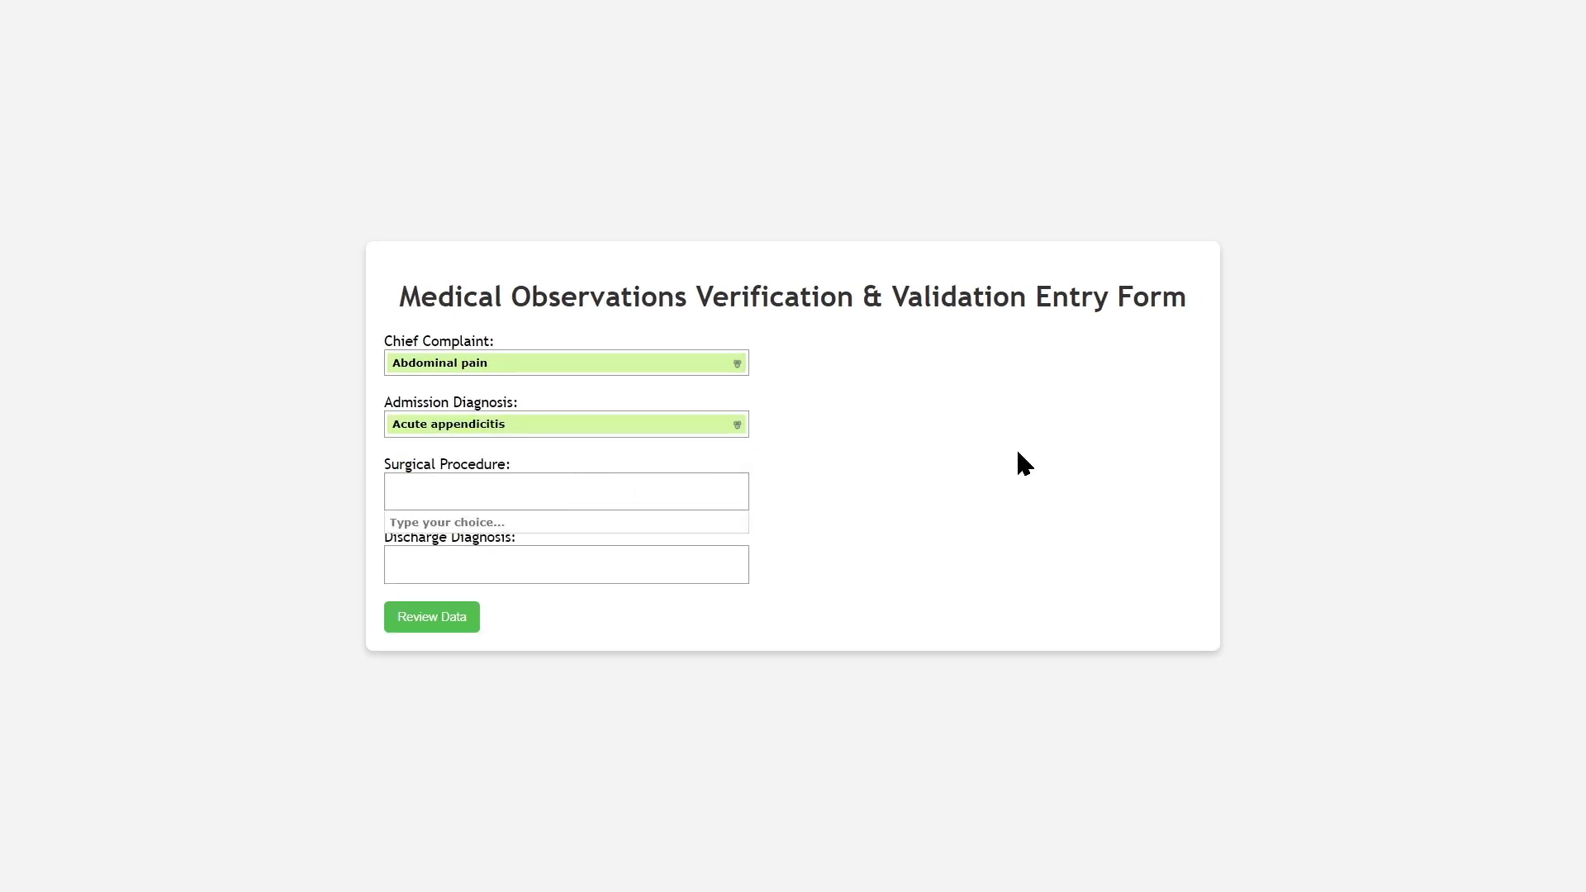
pyautogui.write('appede')
pyautogui.press('BackSpace')
pyautogui.press('BackSpace')
pyautogui.write('nd')
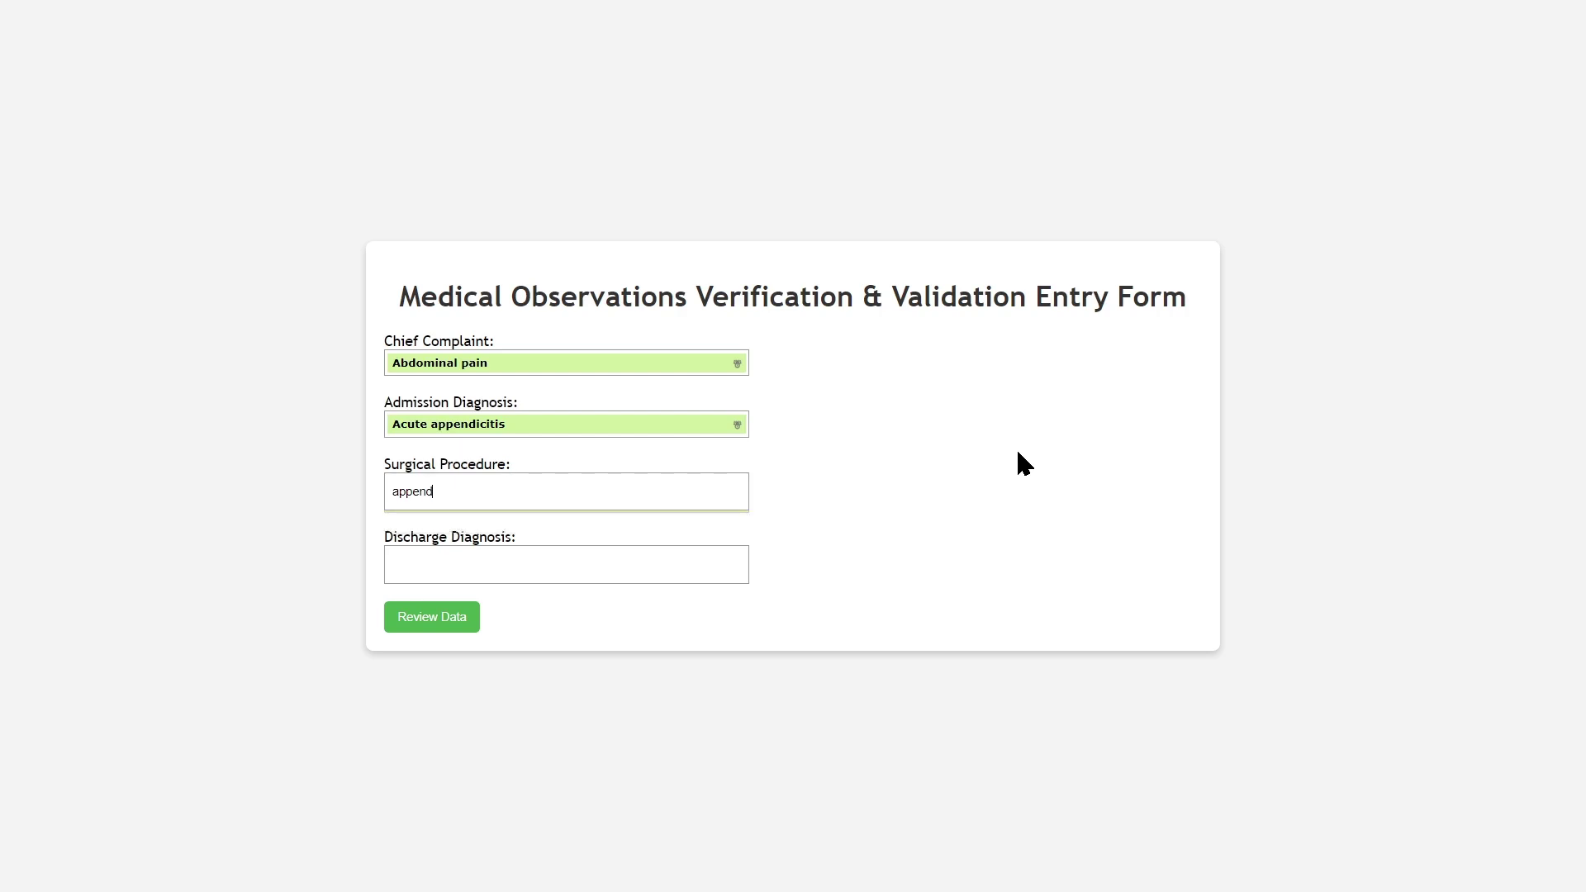
pyautogui.click(742, 521)
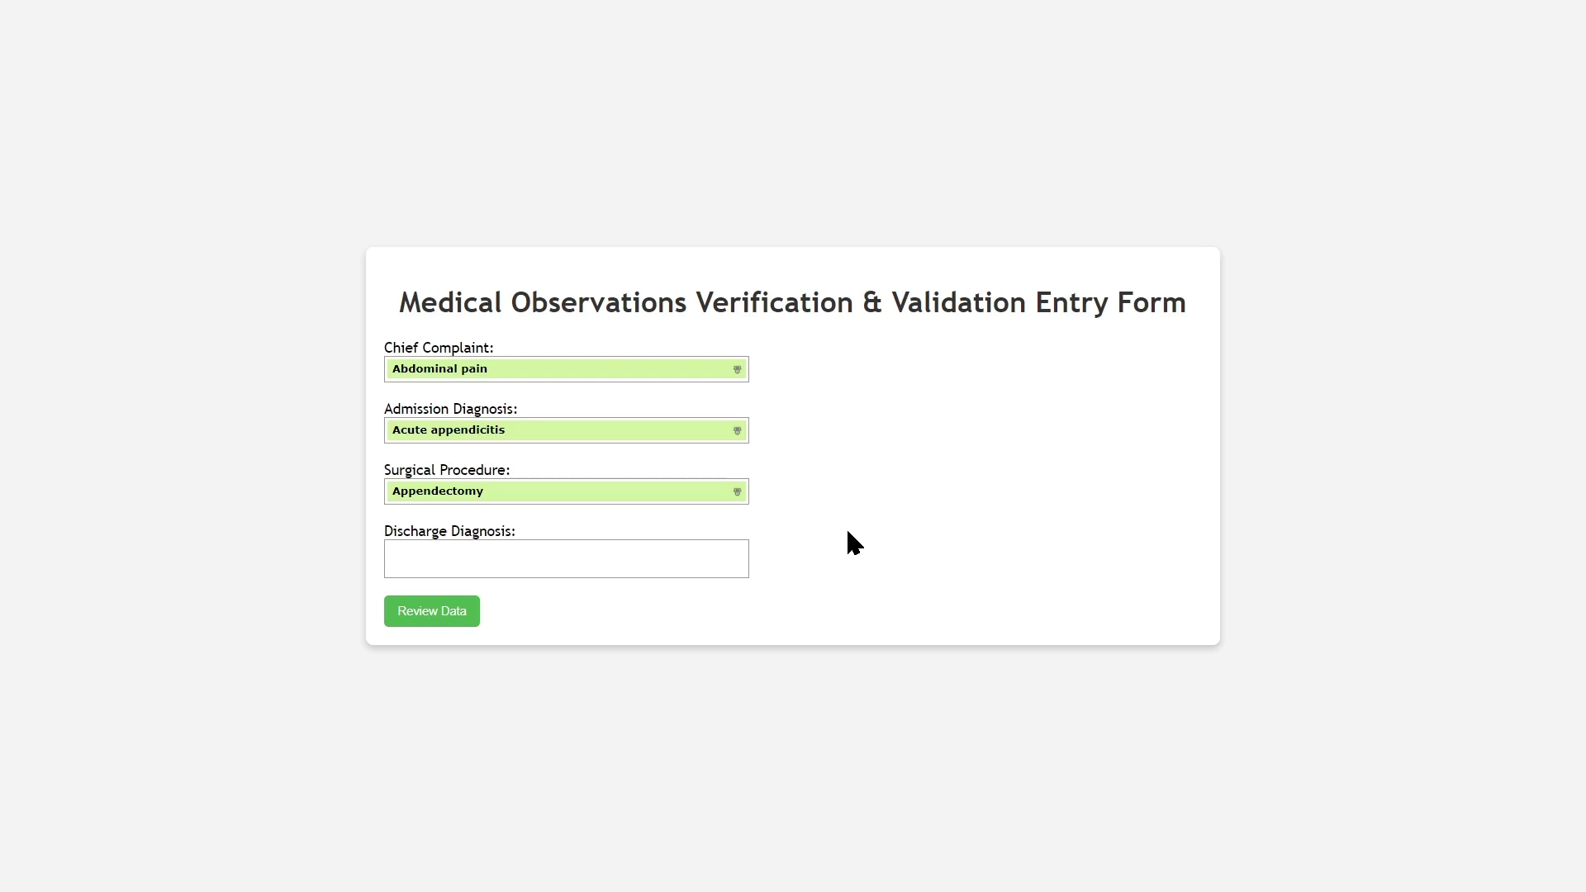
# Enter Appendicitis as the discharge diagnosis in the observations entry form.
pyautogui.click(696, 558)
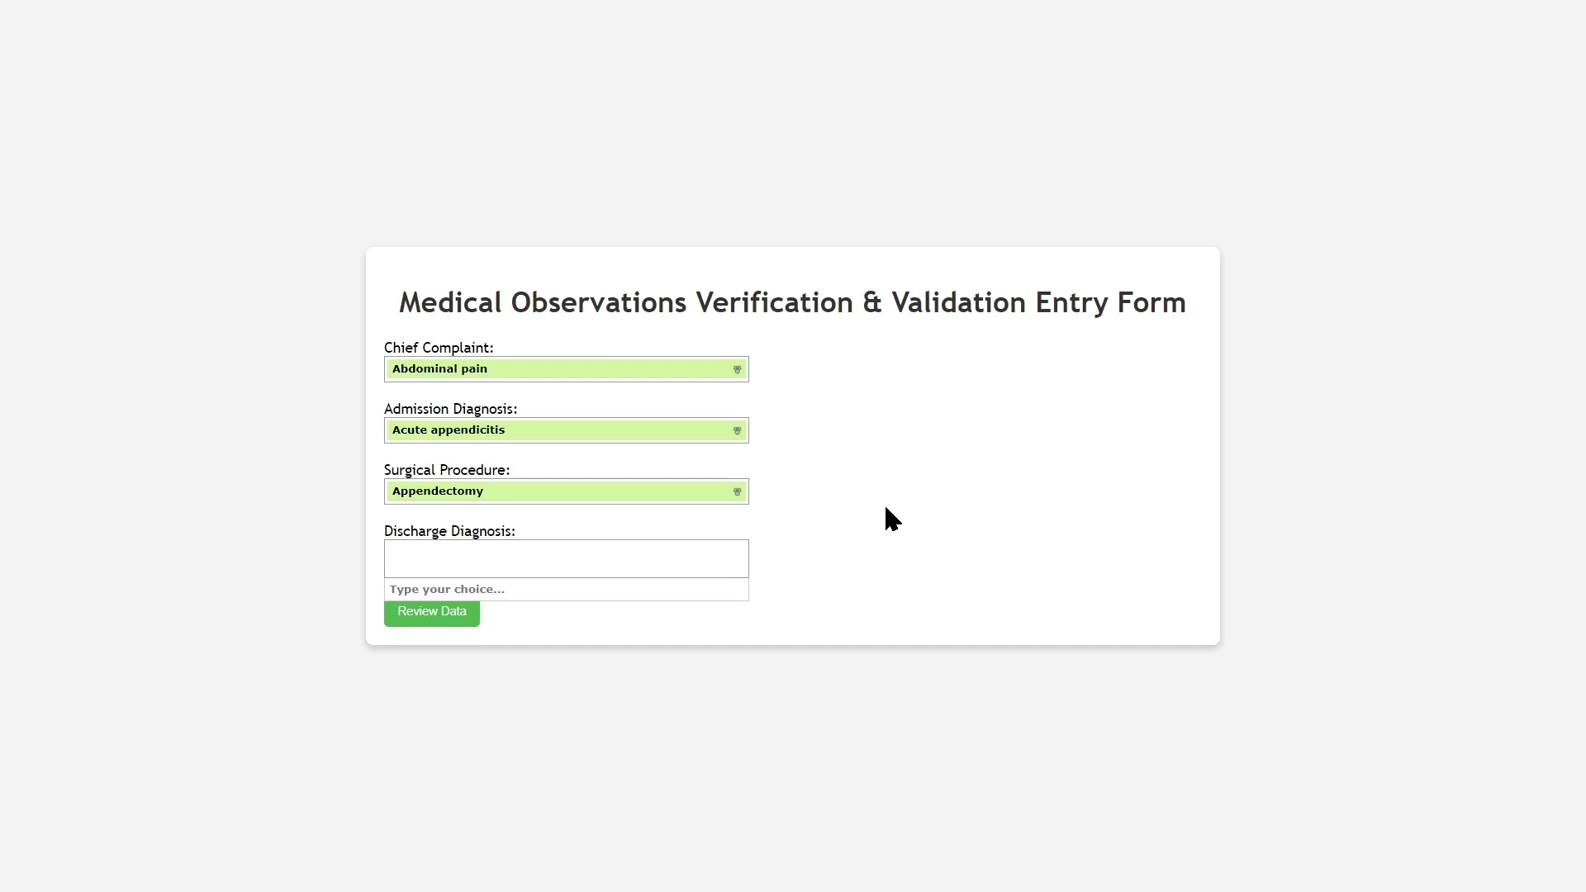
pyautogui.write('a')
pyautogui.write('e')
pyautogui.press('BackSpace')
pyautogui.write('endi')
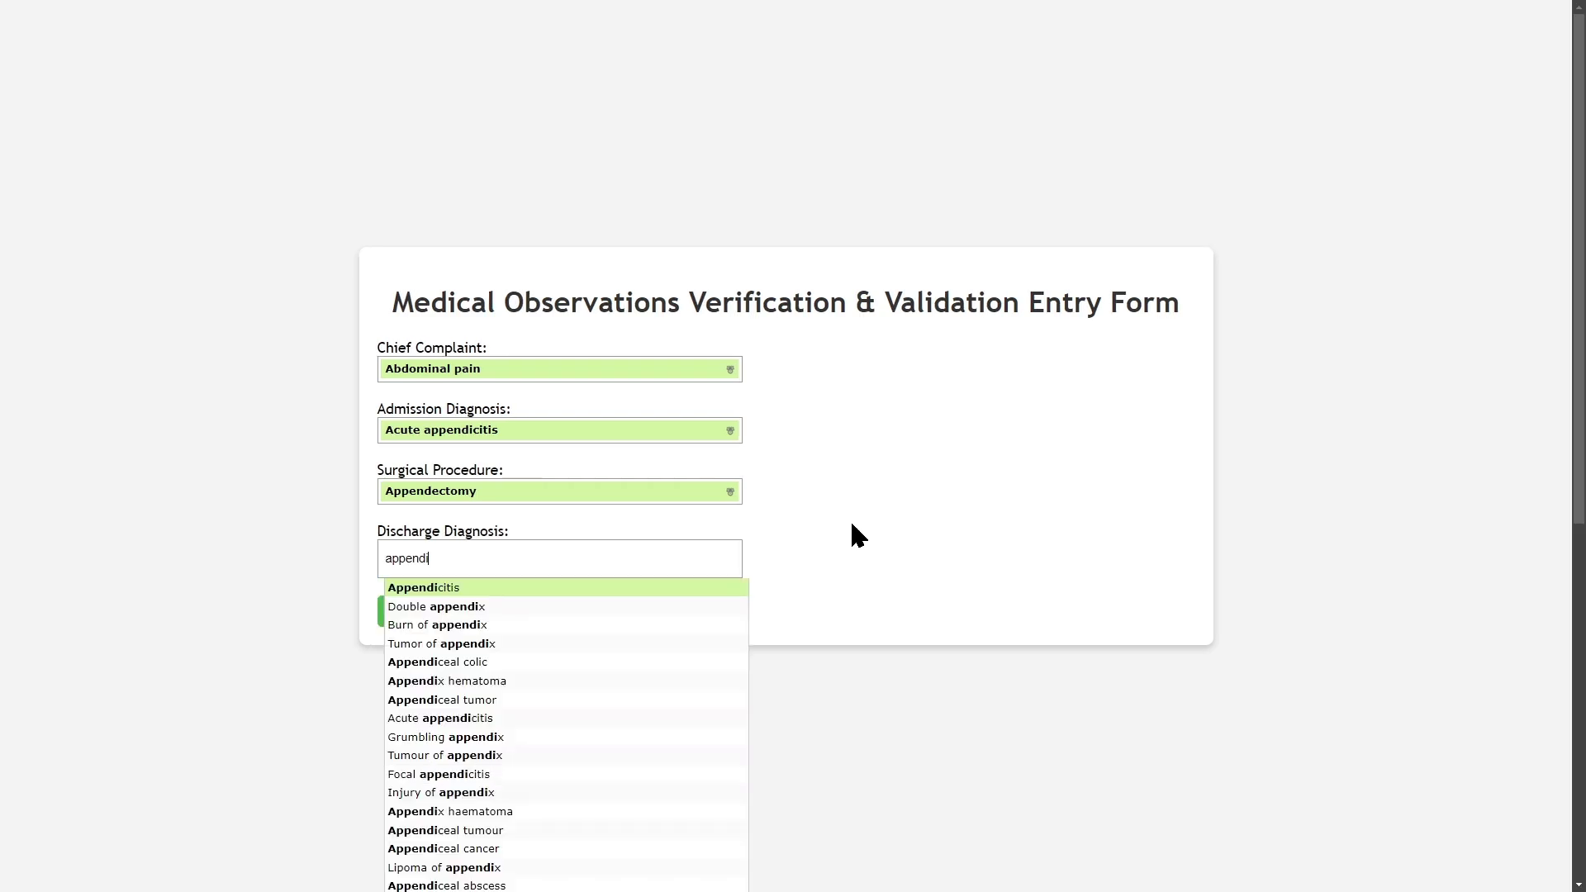
pyautogui.click(735, 588)
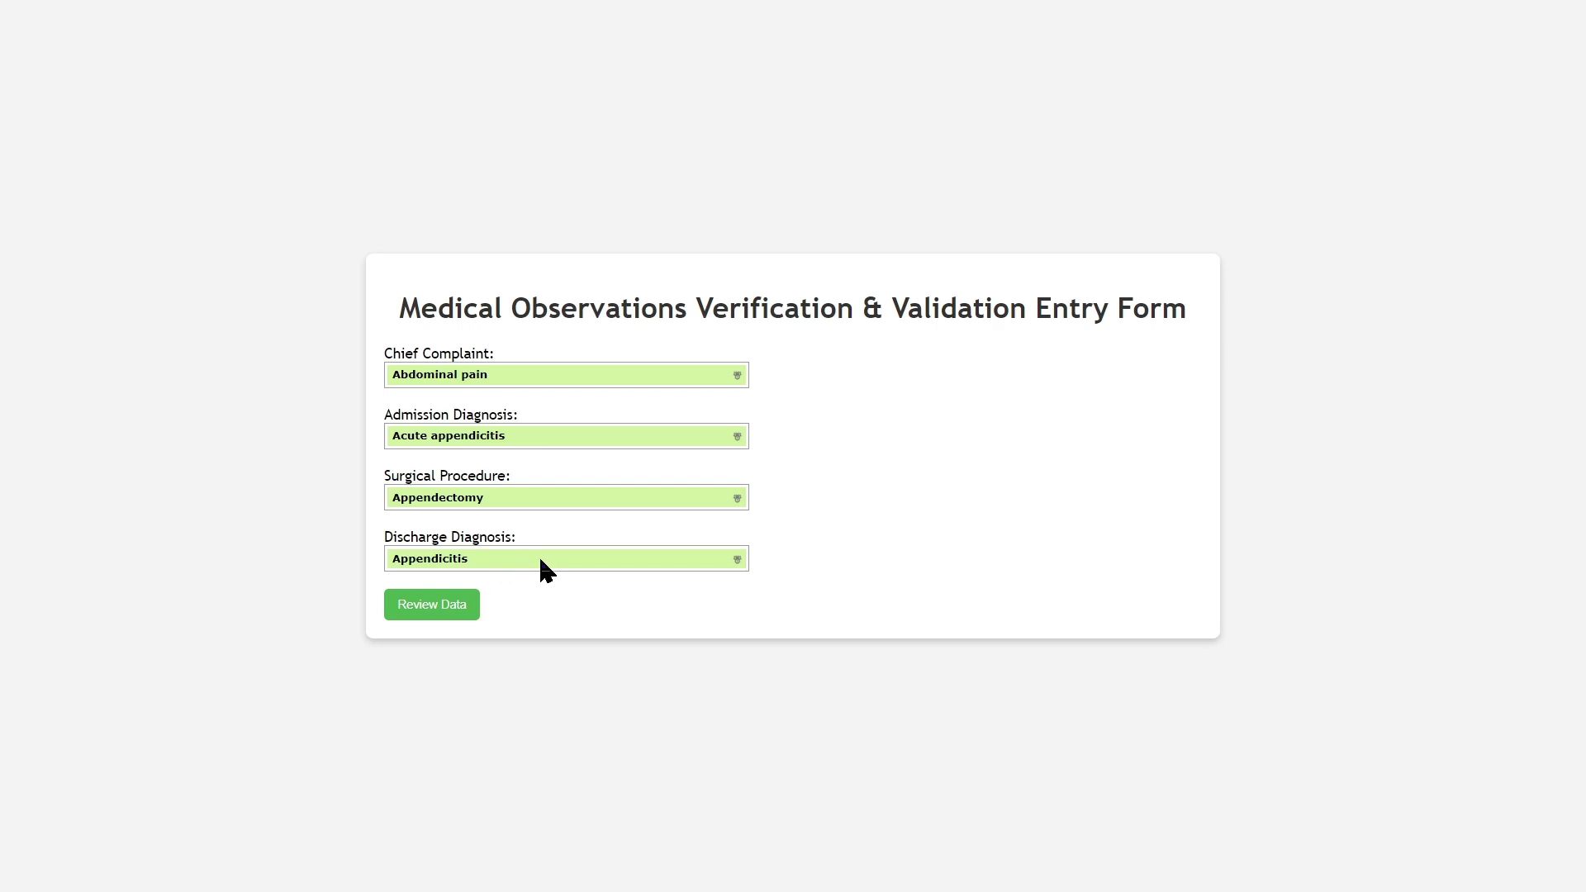
# Review the appendicitis case and submit it for VnV, returning to a blank entry form after the report.
pyautogui.click(478, 594)
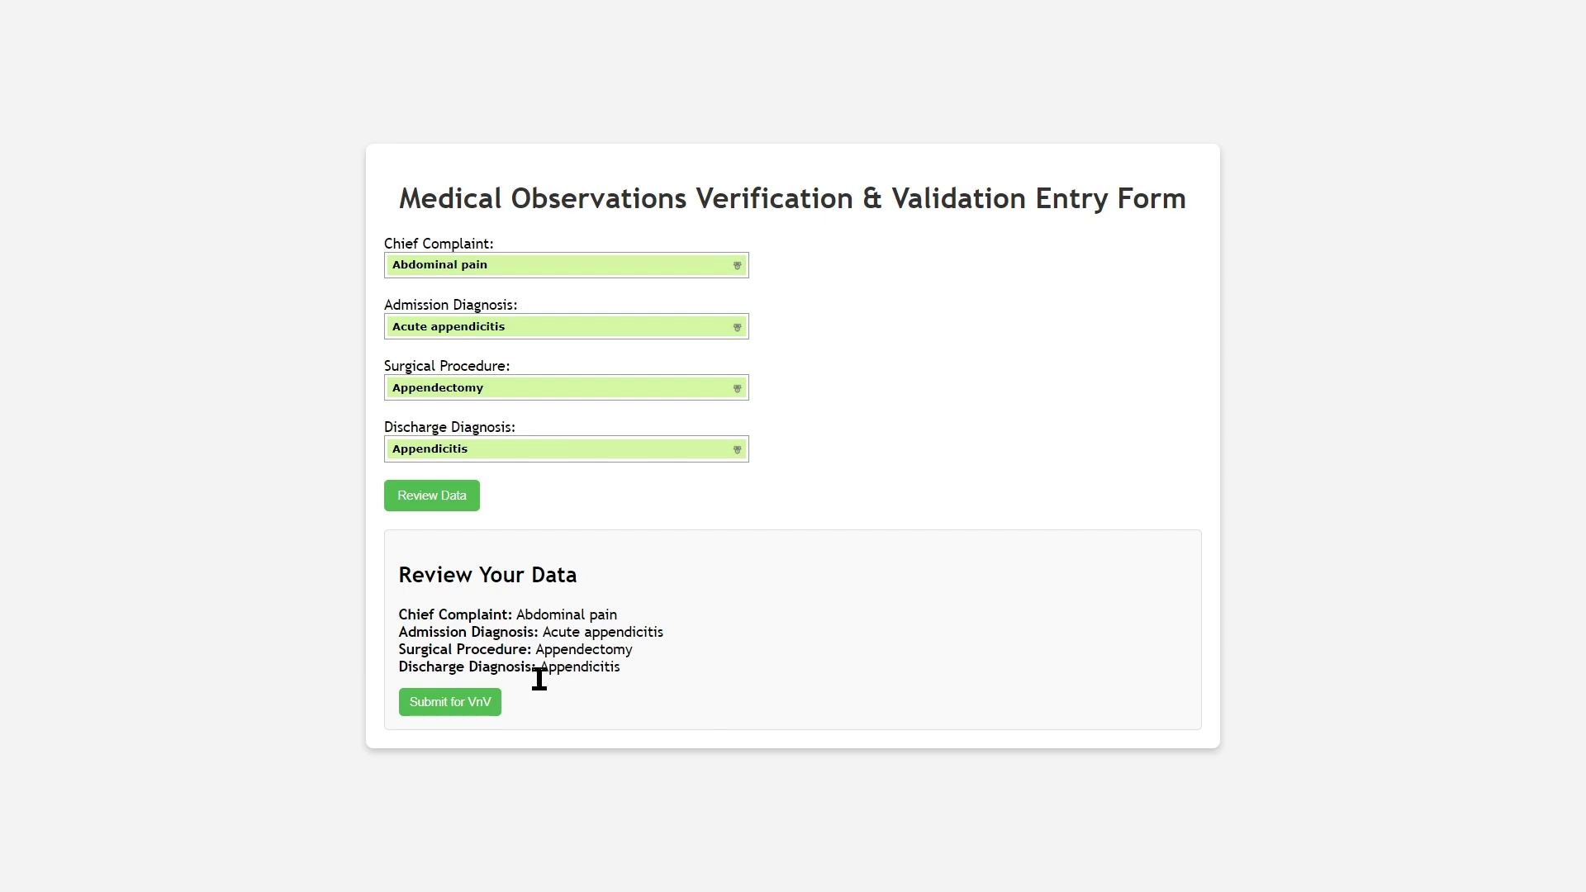
pyautogui.click(455, 712)
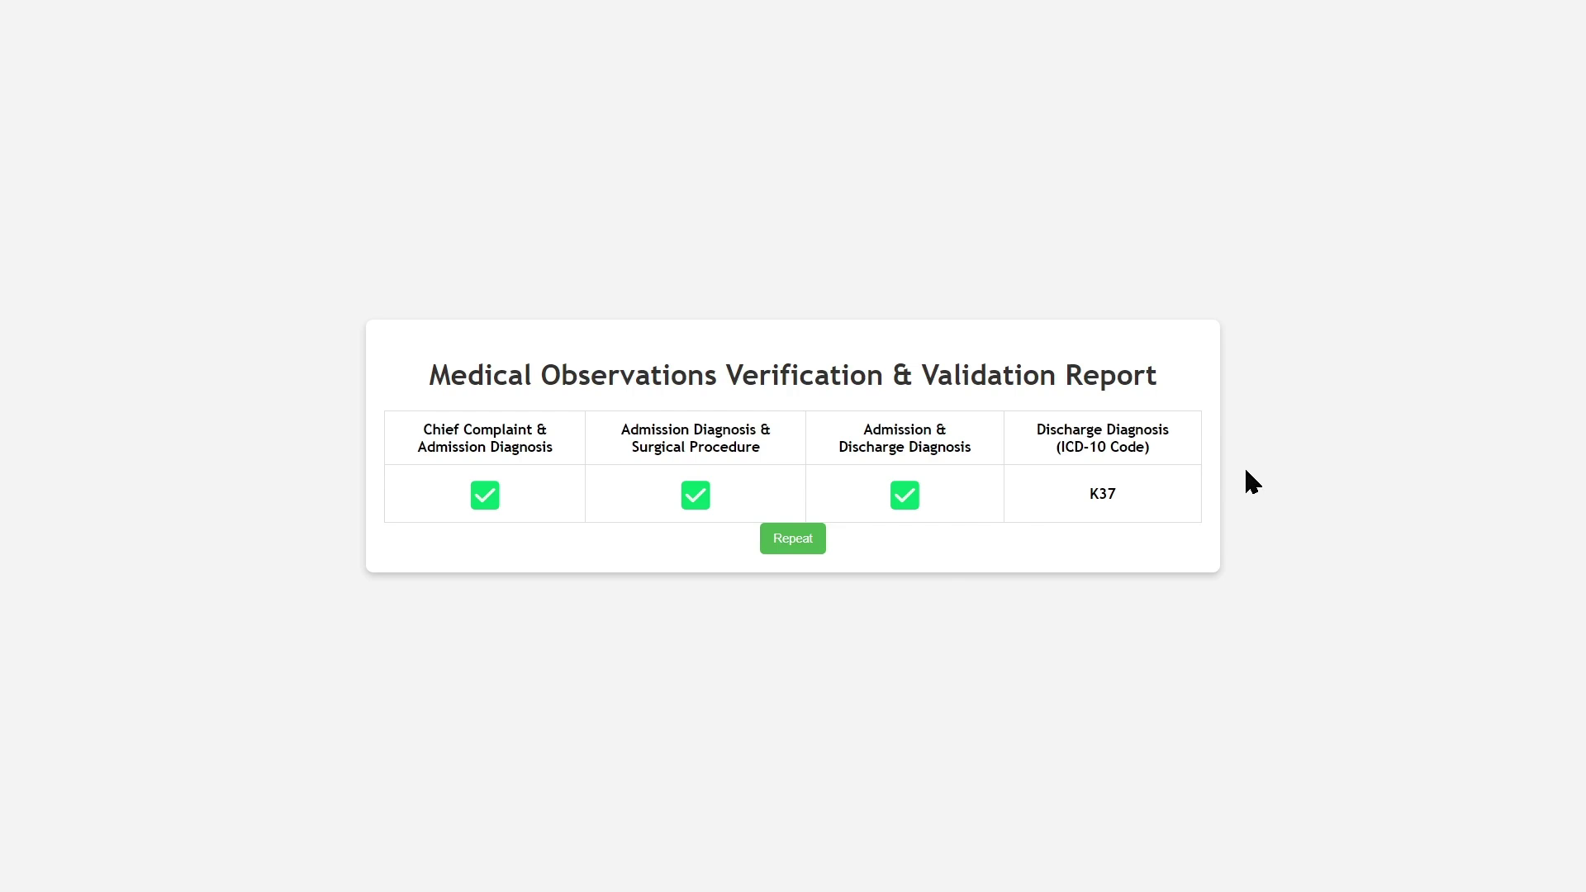
pyautogui.click(811, 547)
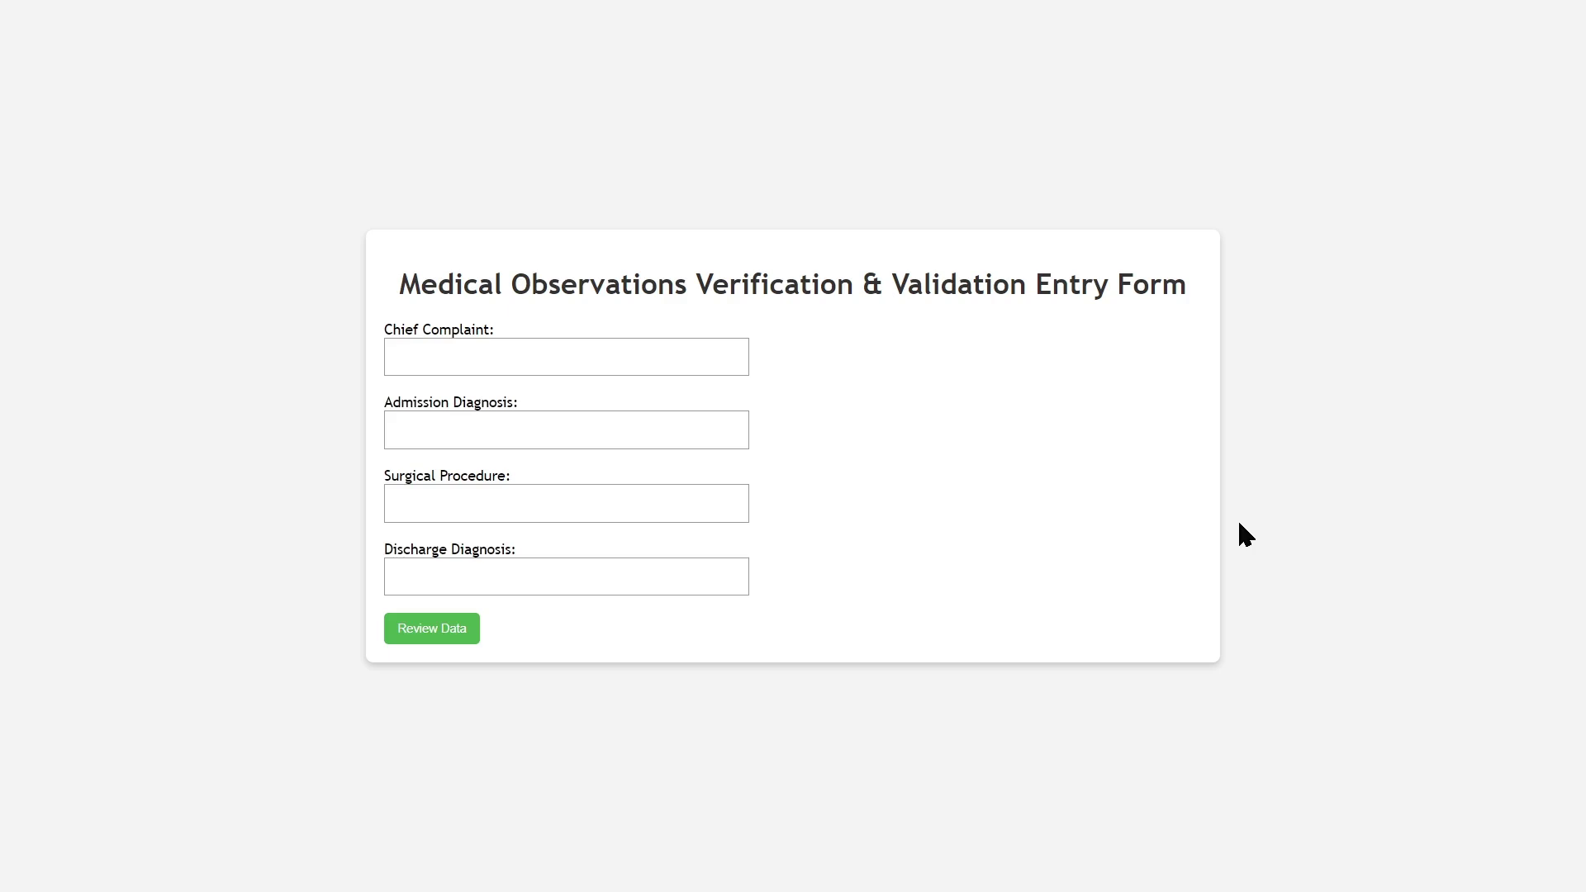
# Set the chief complaint to Headache and the admission diagnosis to Chronic appendicitis.
pyautogui.click(634, 360)
pyautogui.write('head')
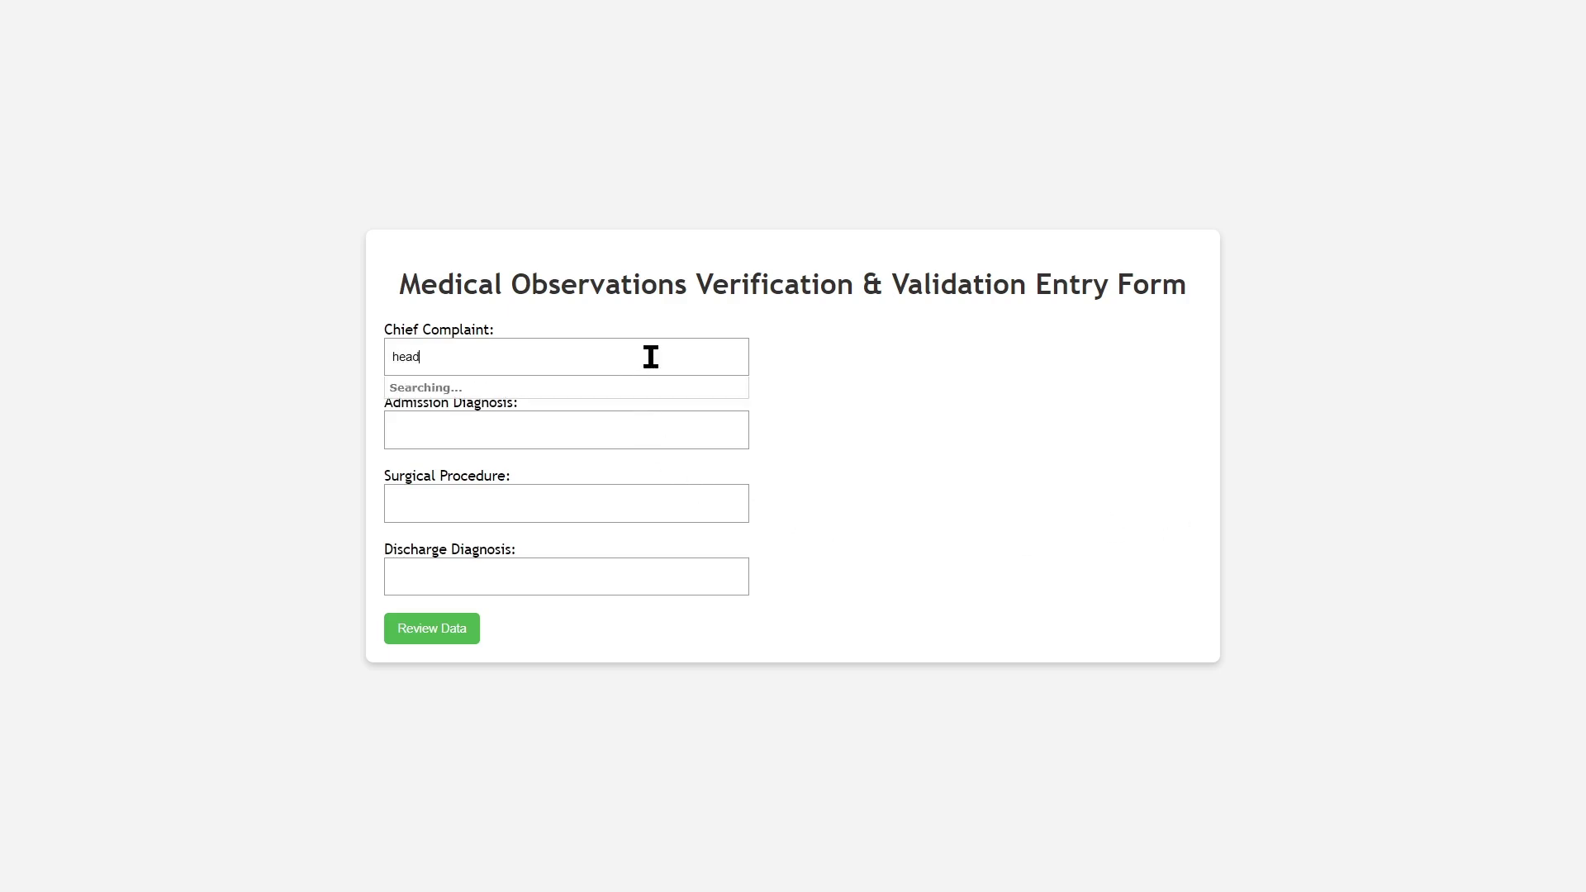
pyautogui.write('a')
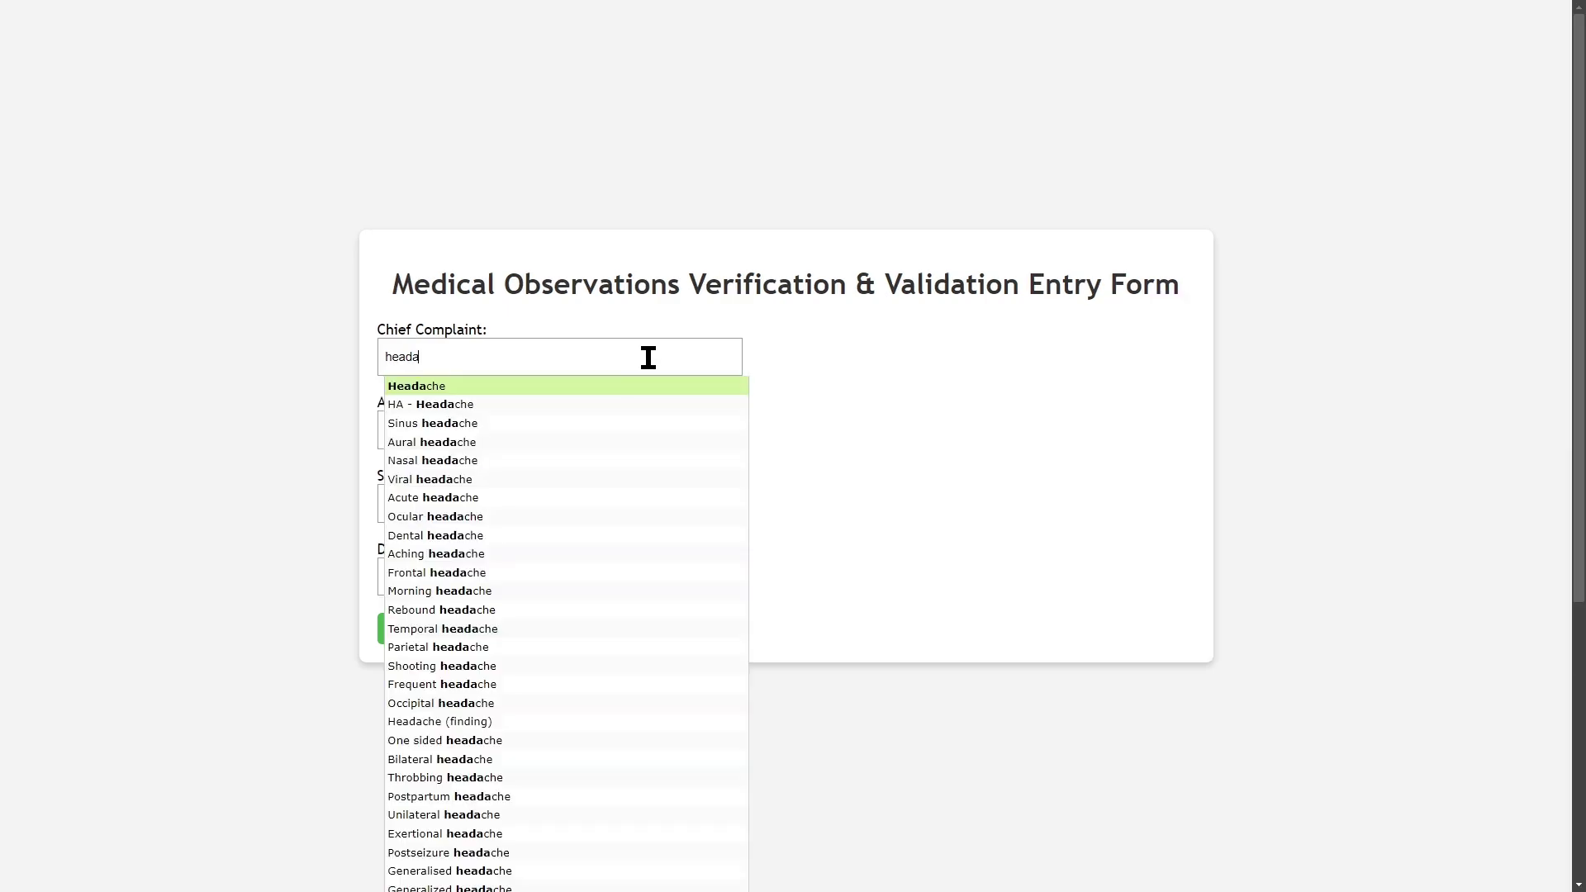
pyautogui.click(638, 382)
pyautogui.click(601, 428)
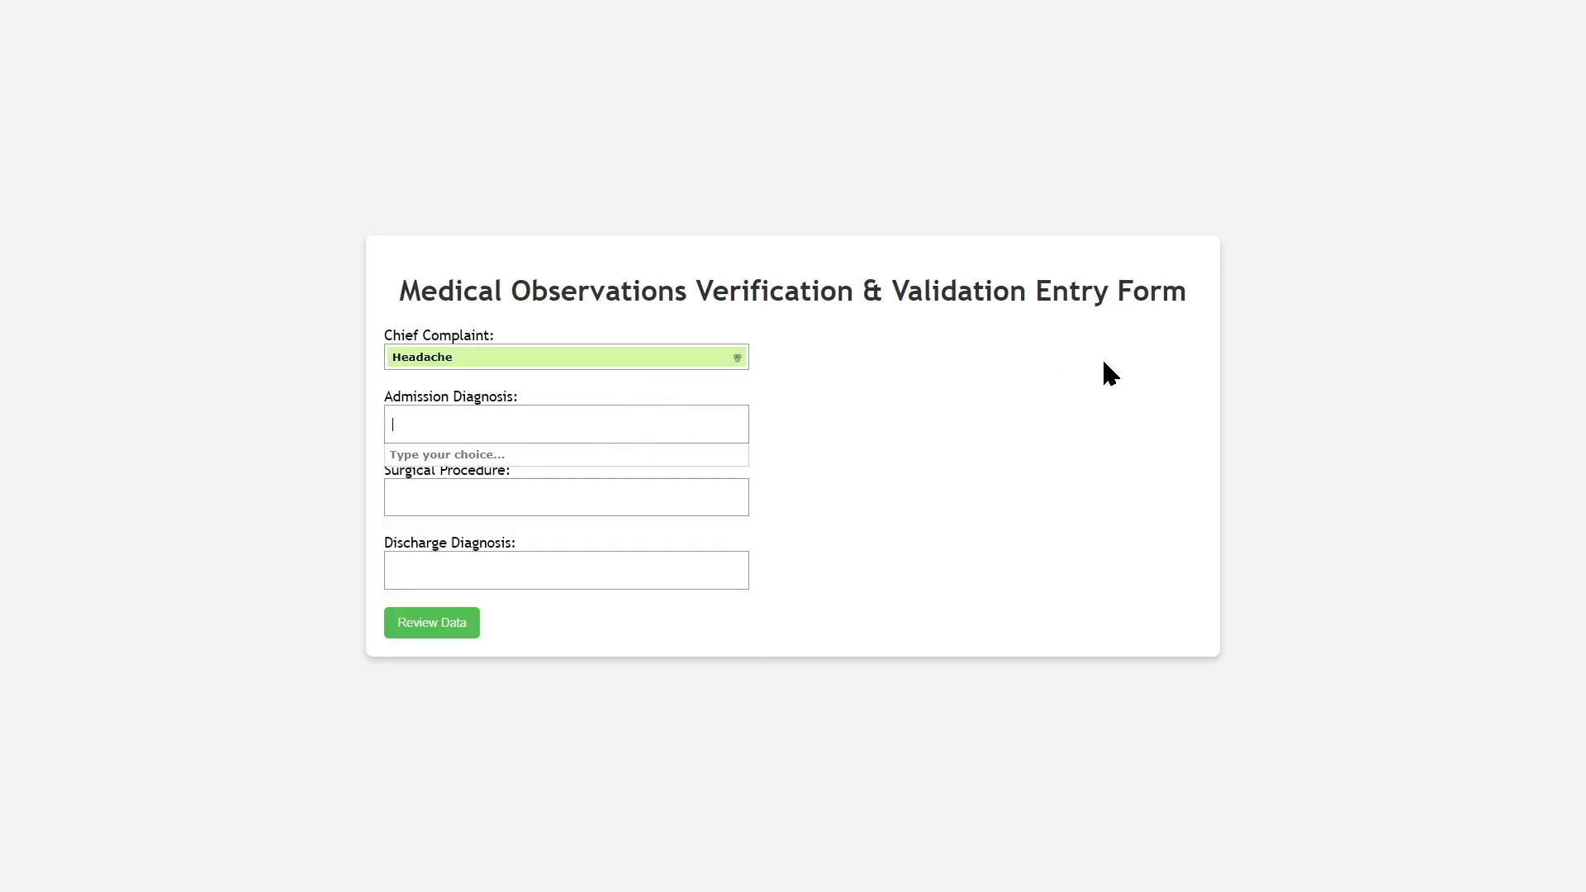
pyautogui.write('chro appen')
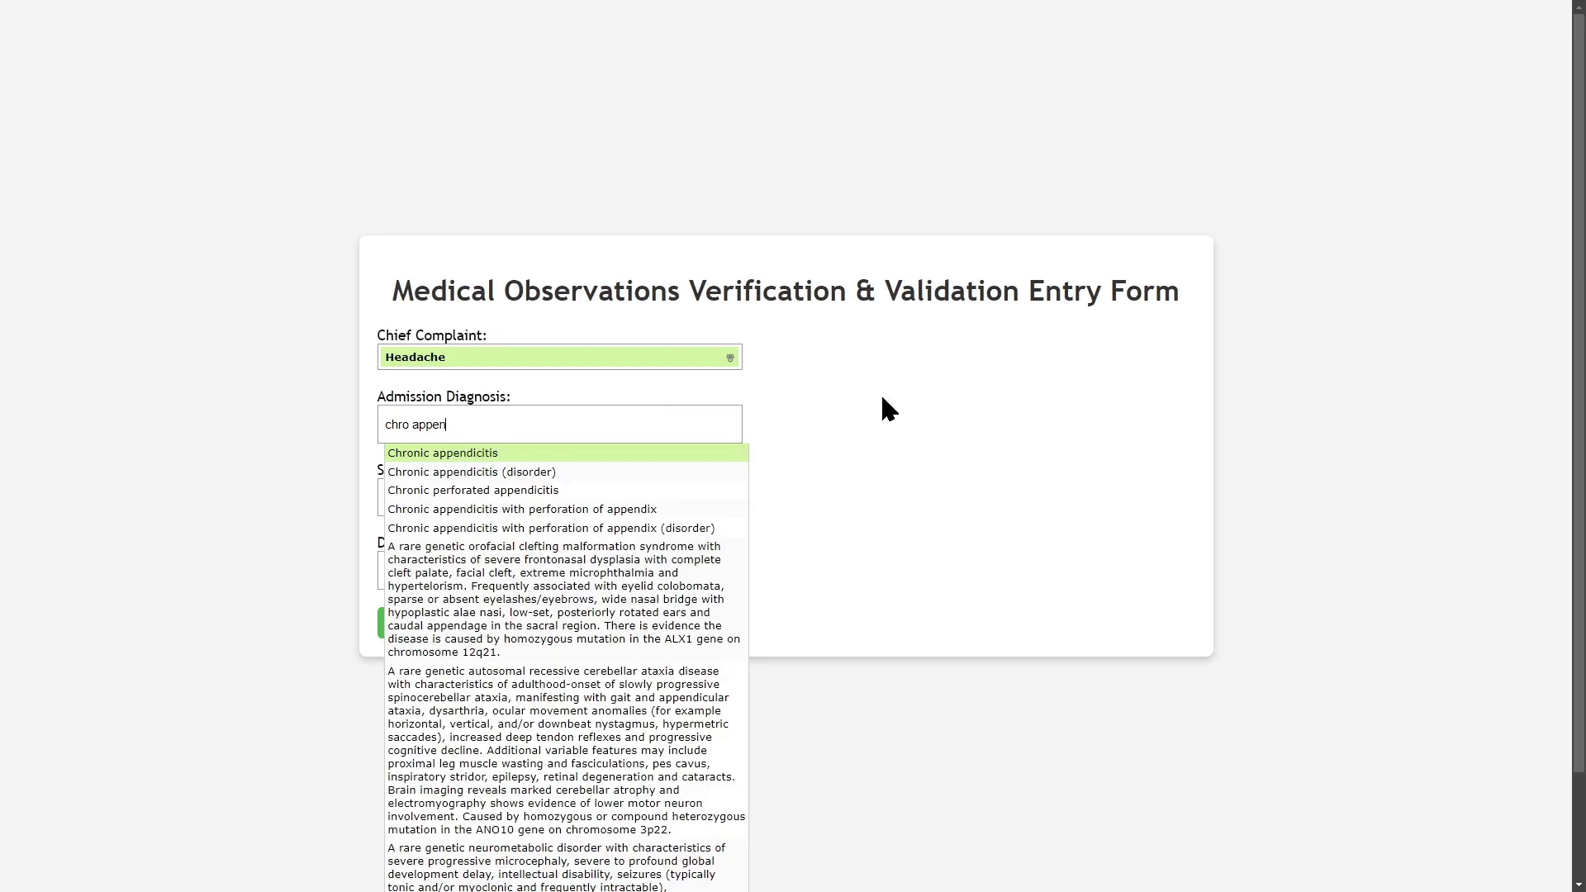
pyautogui.click(679, 452)
# Set the surgical procedure to Cholecystectomy and the discharge diagnosis to Acute gastroenteritis.
pyautogui.click(644, 496)
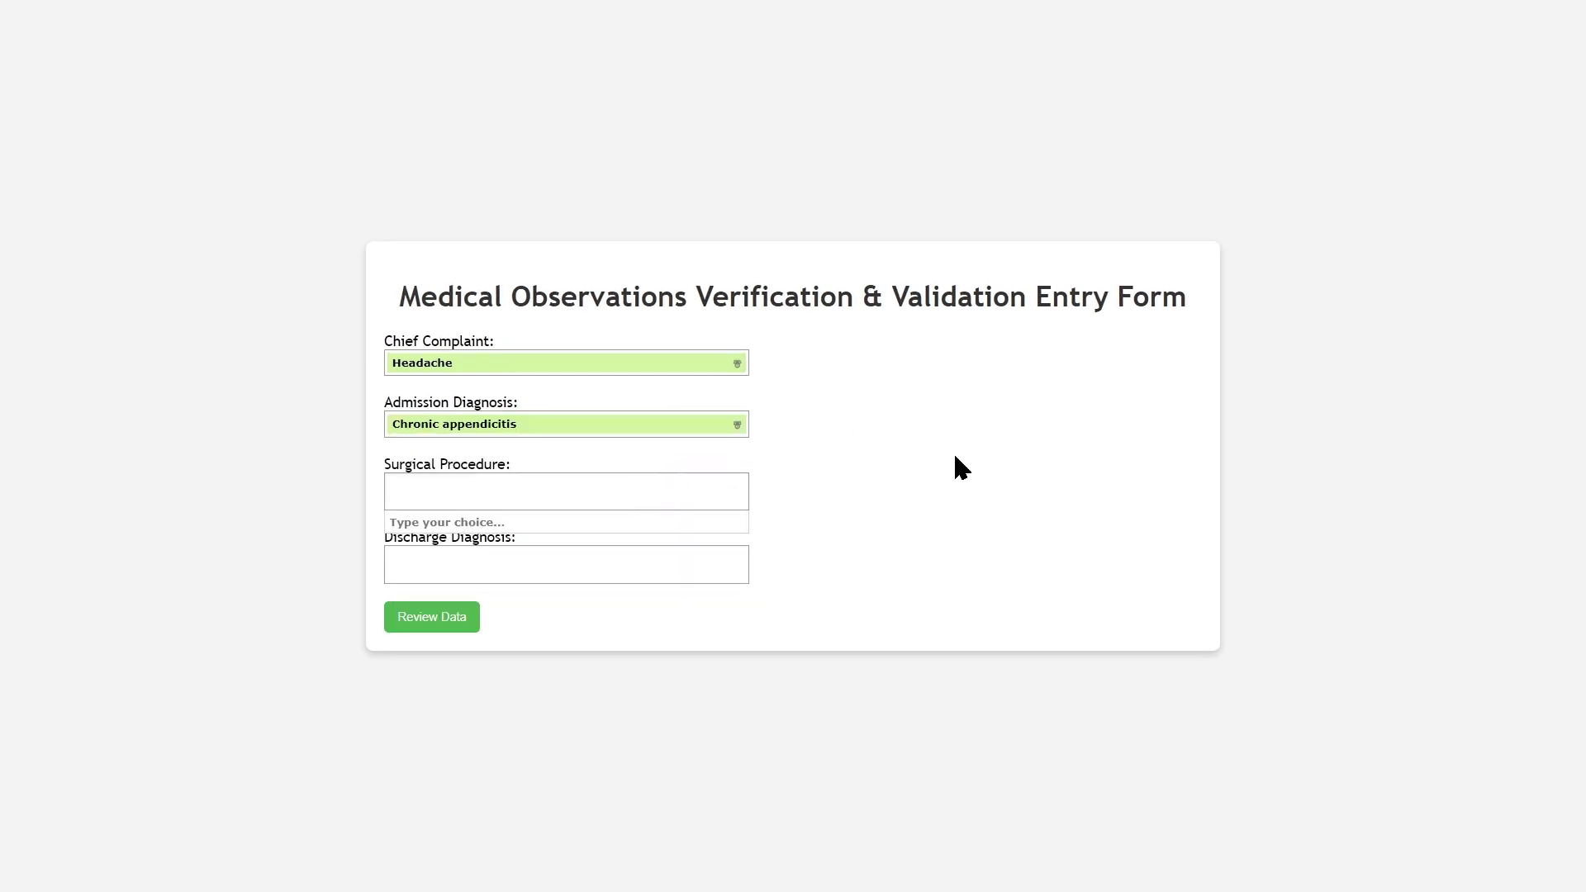
pyautogui.write('cholecystec')
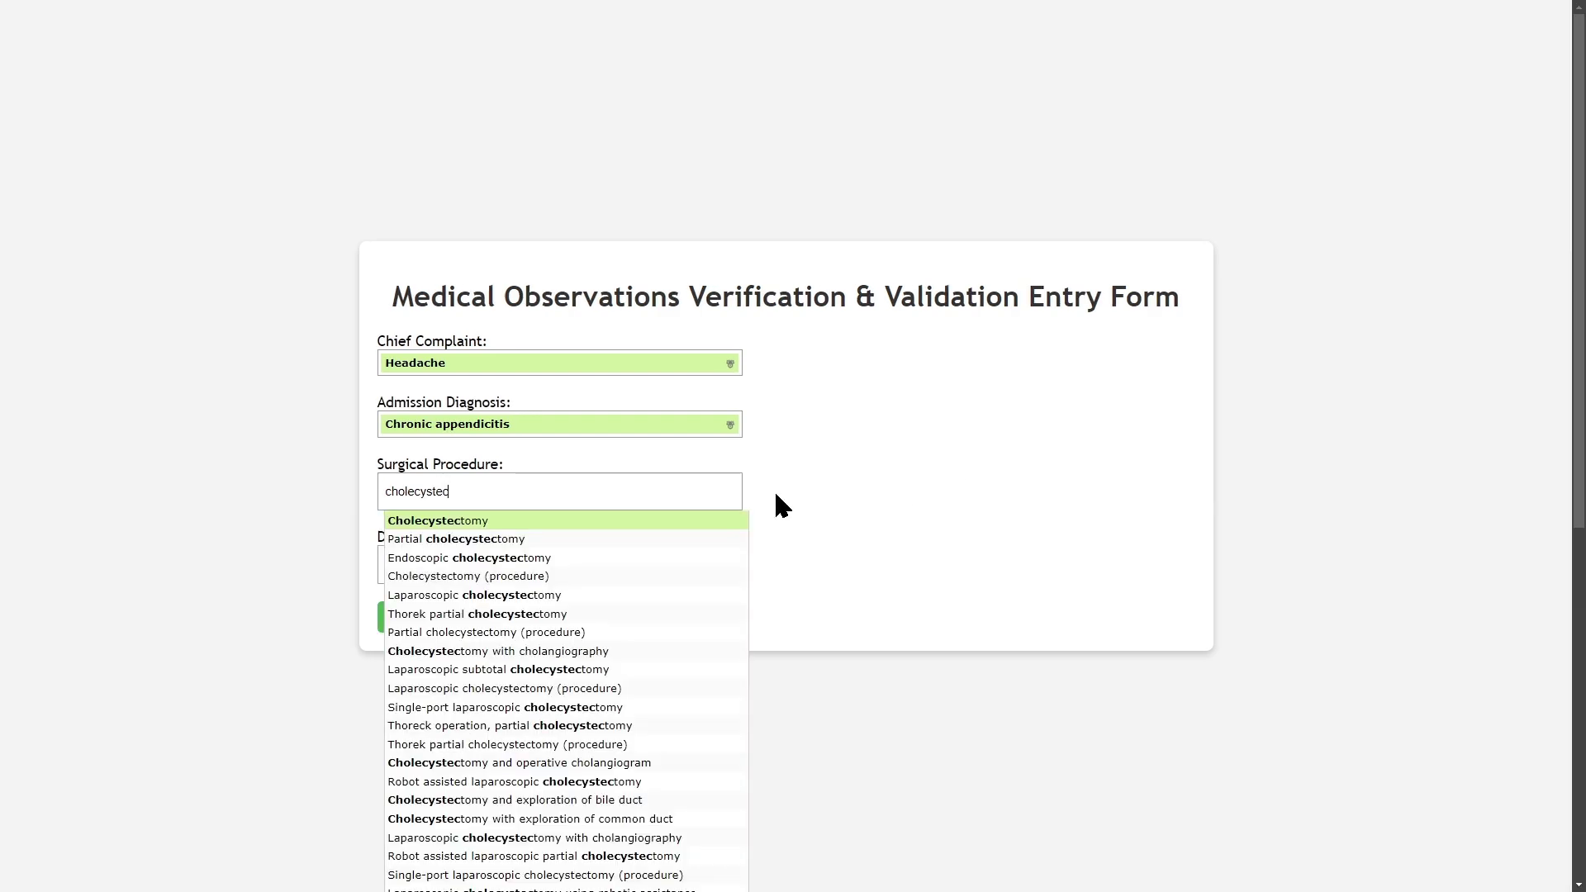
pyautogui.click(708, 523)
pyautogui.click(627, 570)
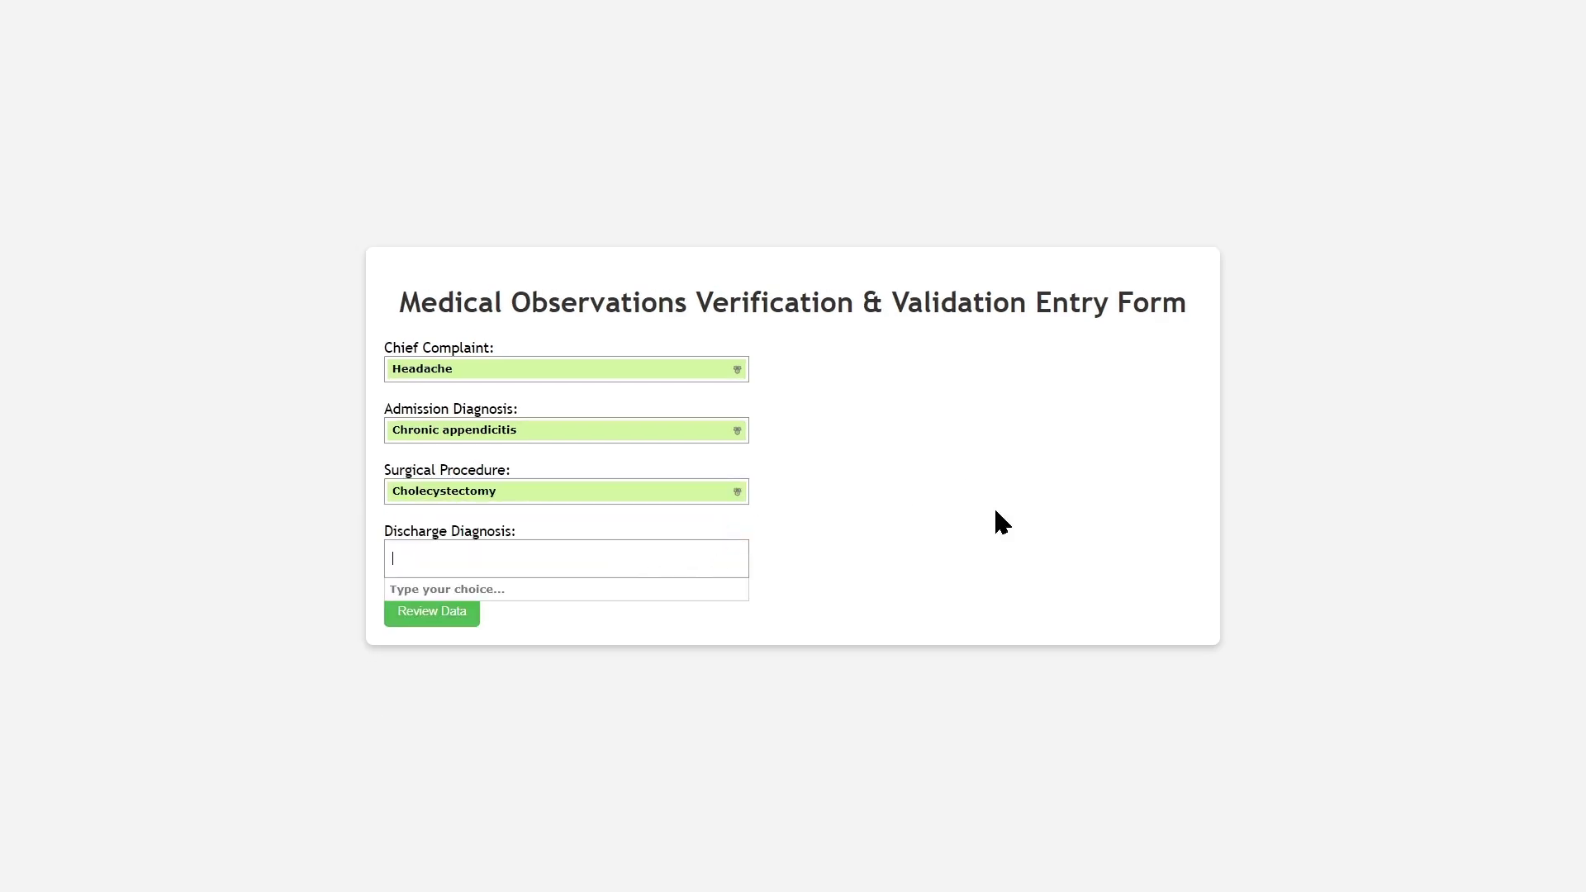
pyautogui.write('a')
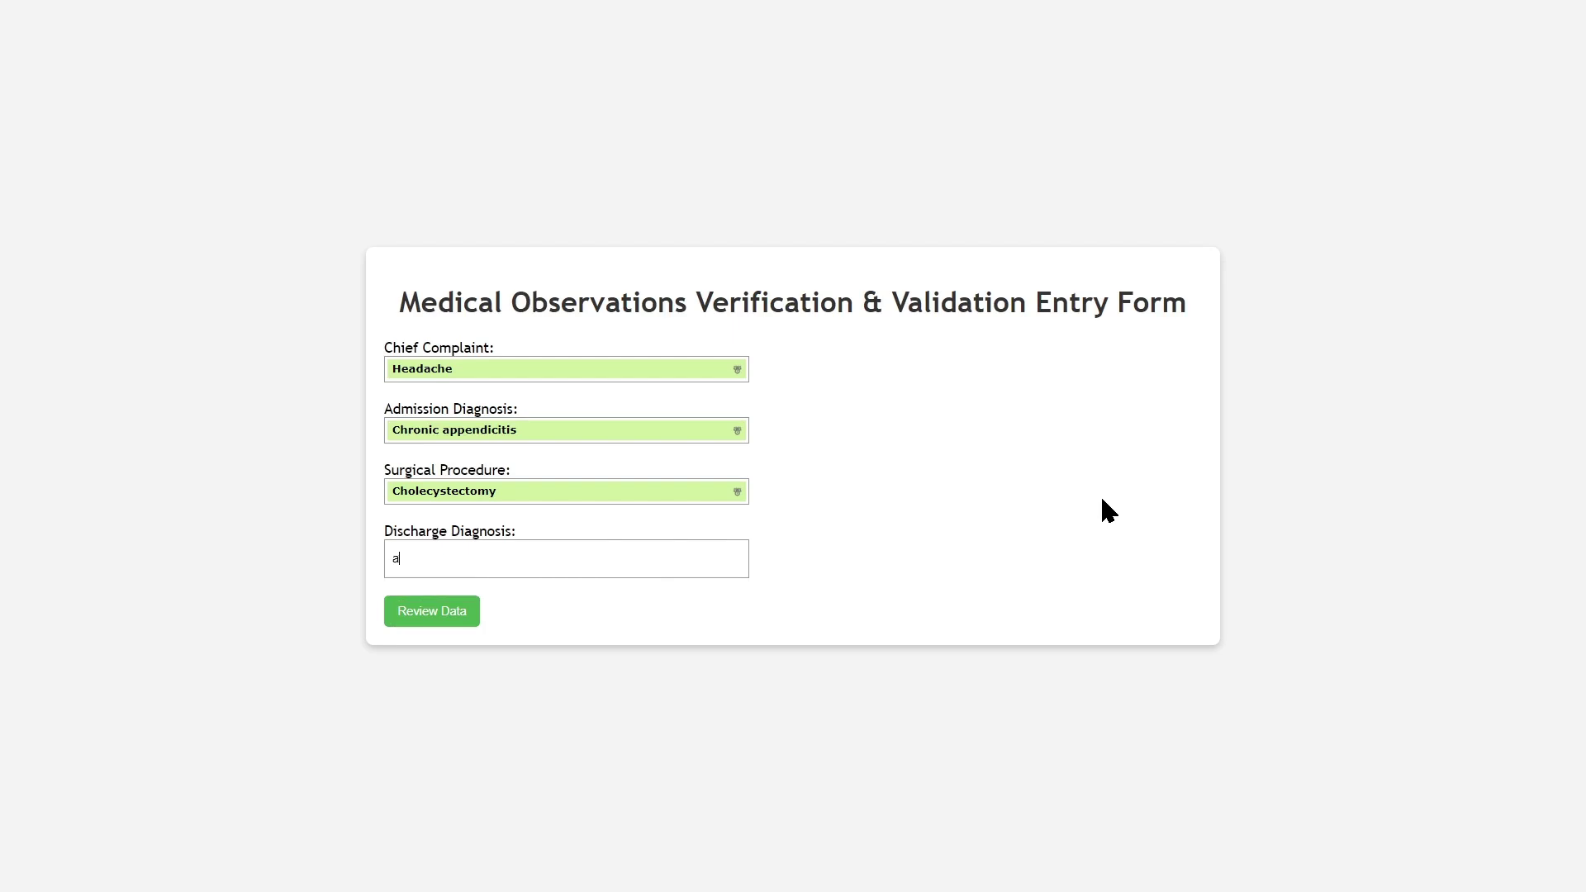
pyautogui.write('cu gastroenter')
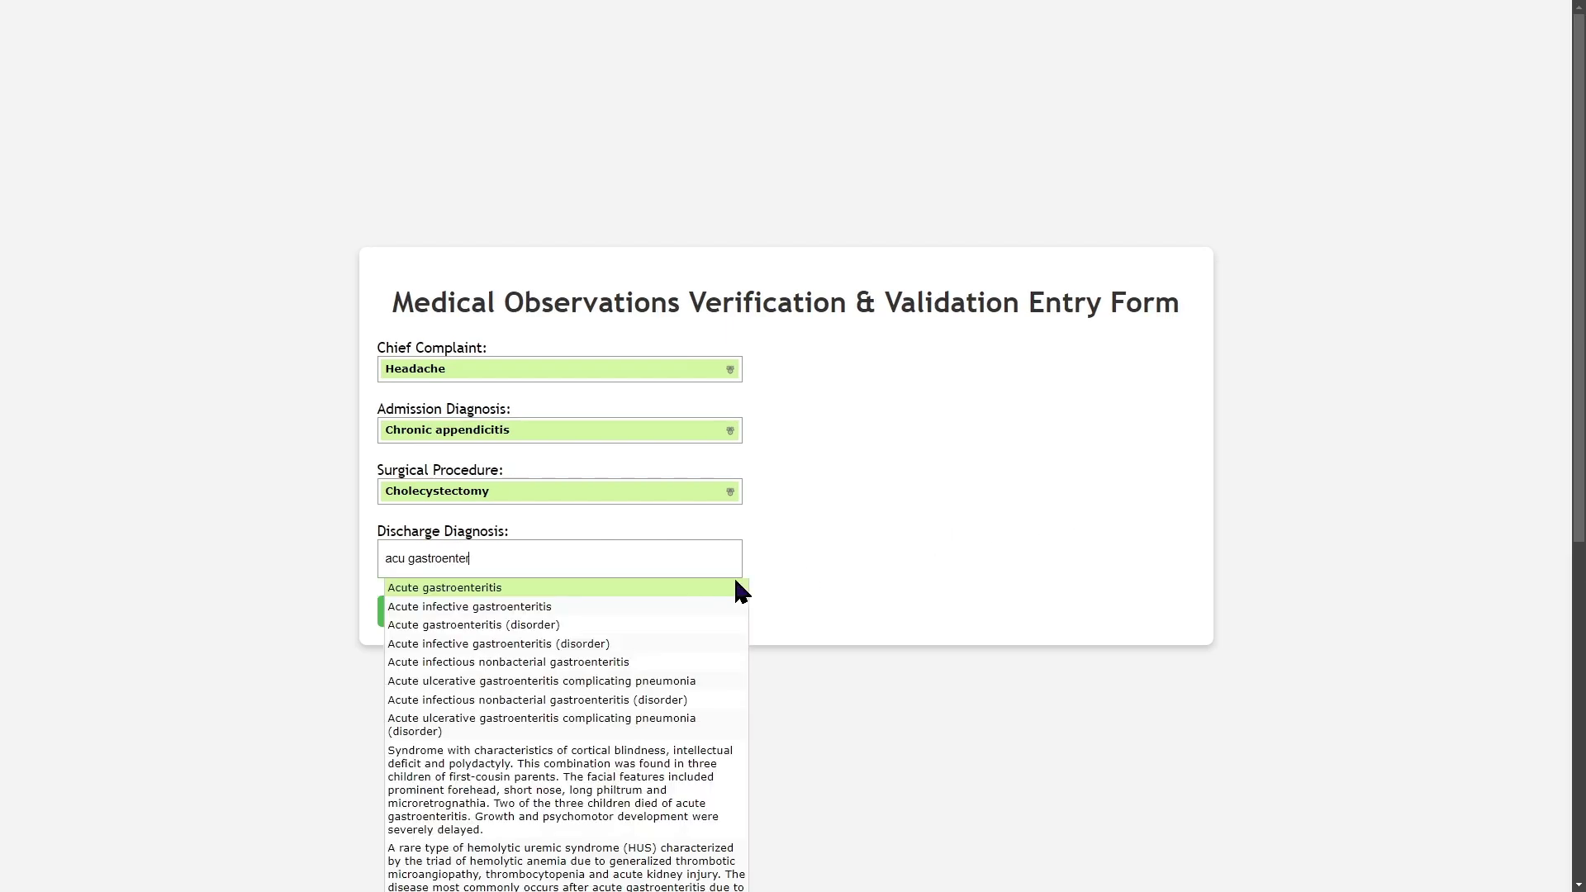
pyautogui.click(736, 586)
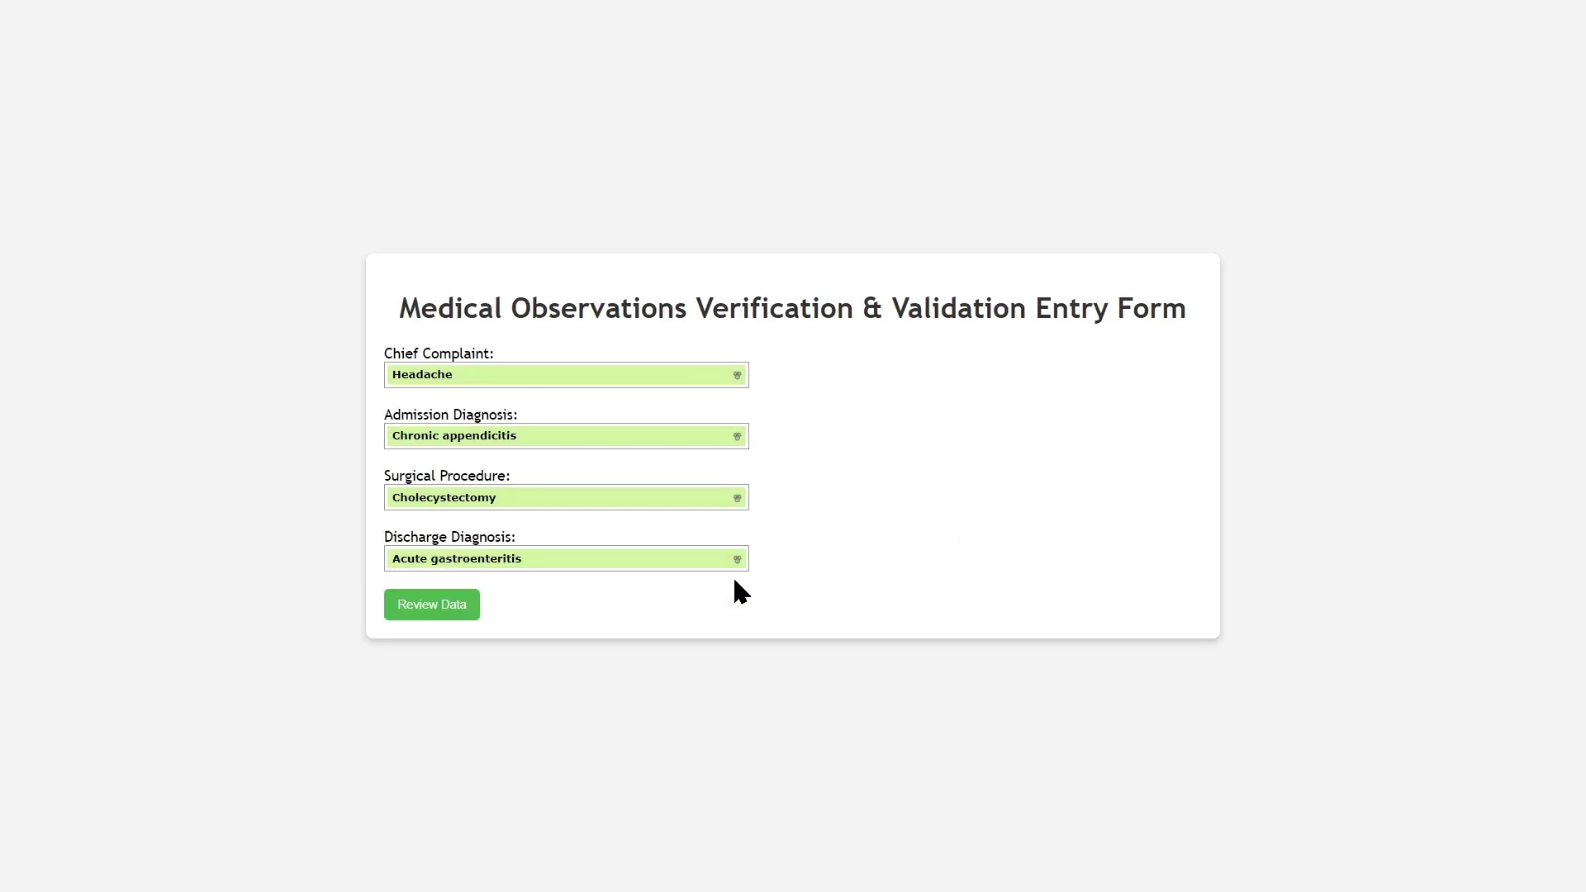
# Review the headache case and submit it for VnV, returning to a blank entry form after the report.
pyautogui.click(457, 611)
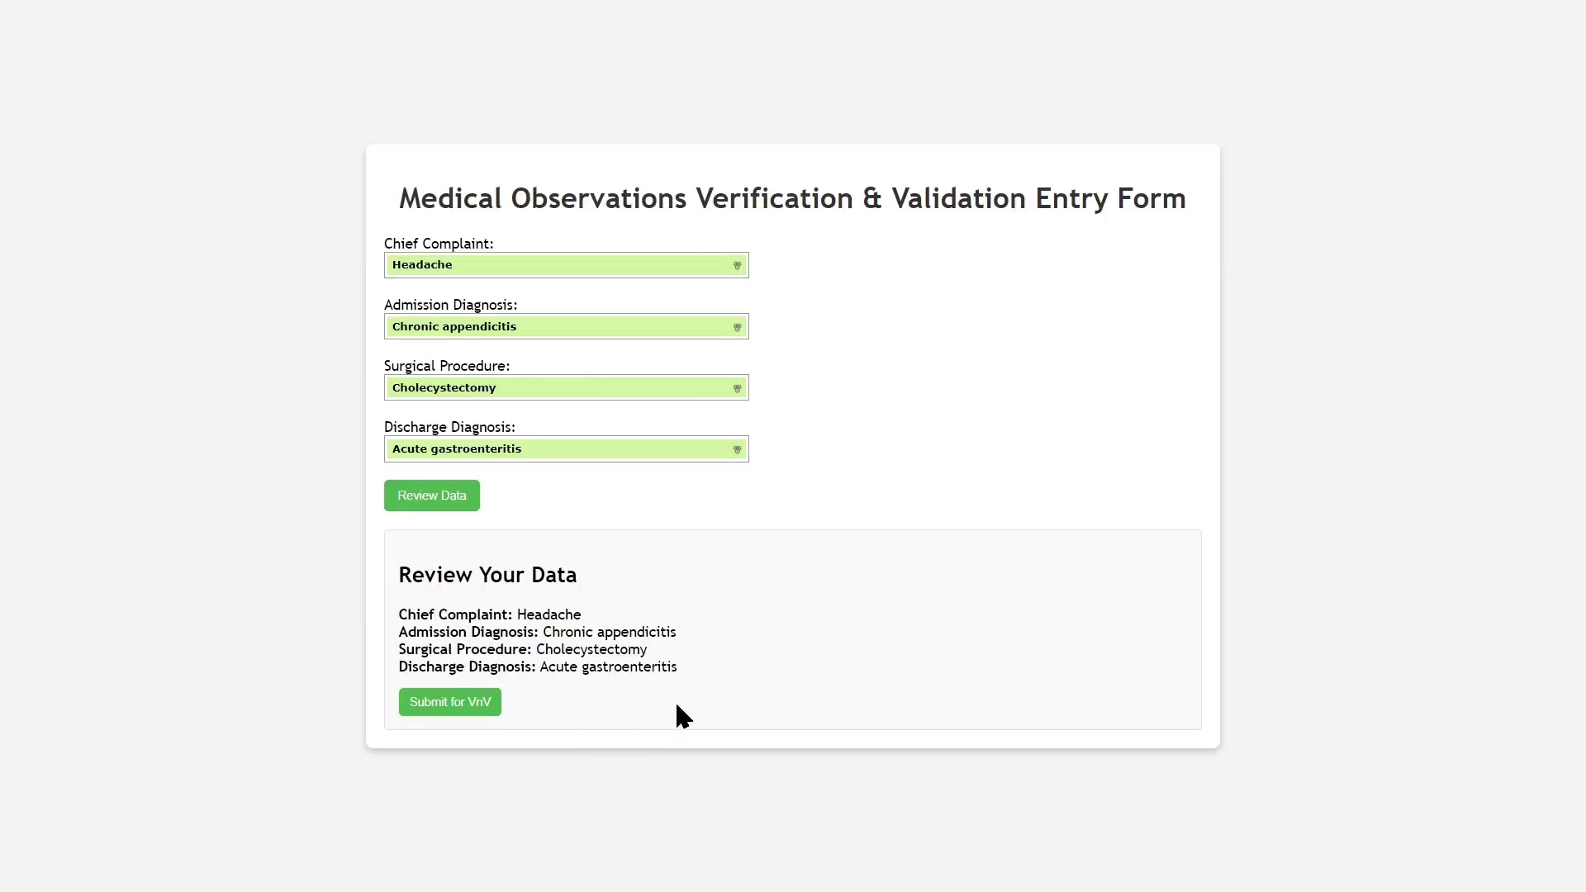
pyautogui.click(463, 711)
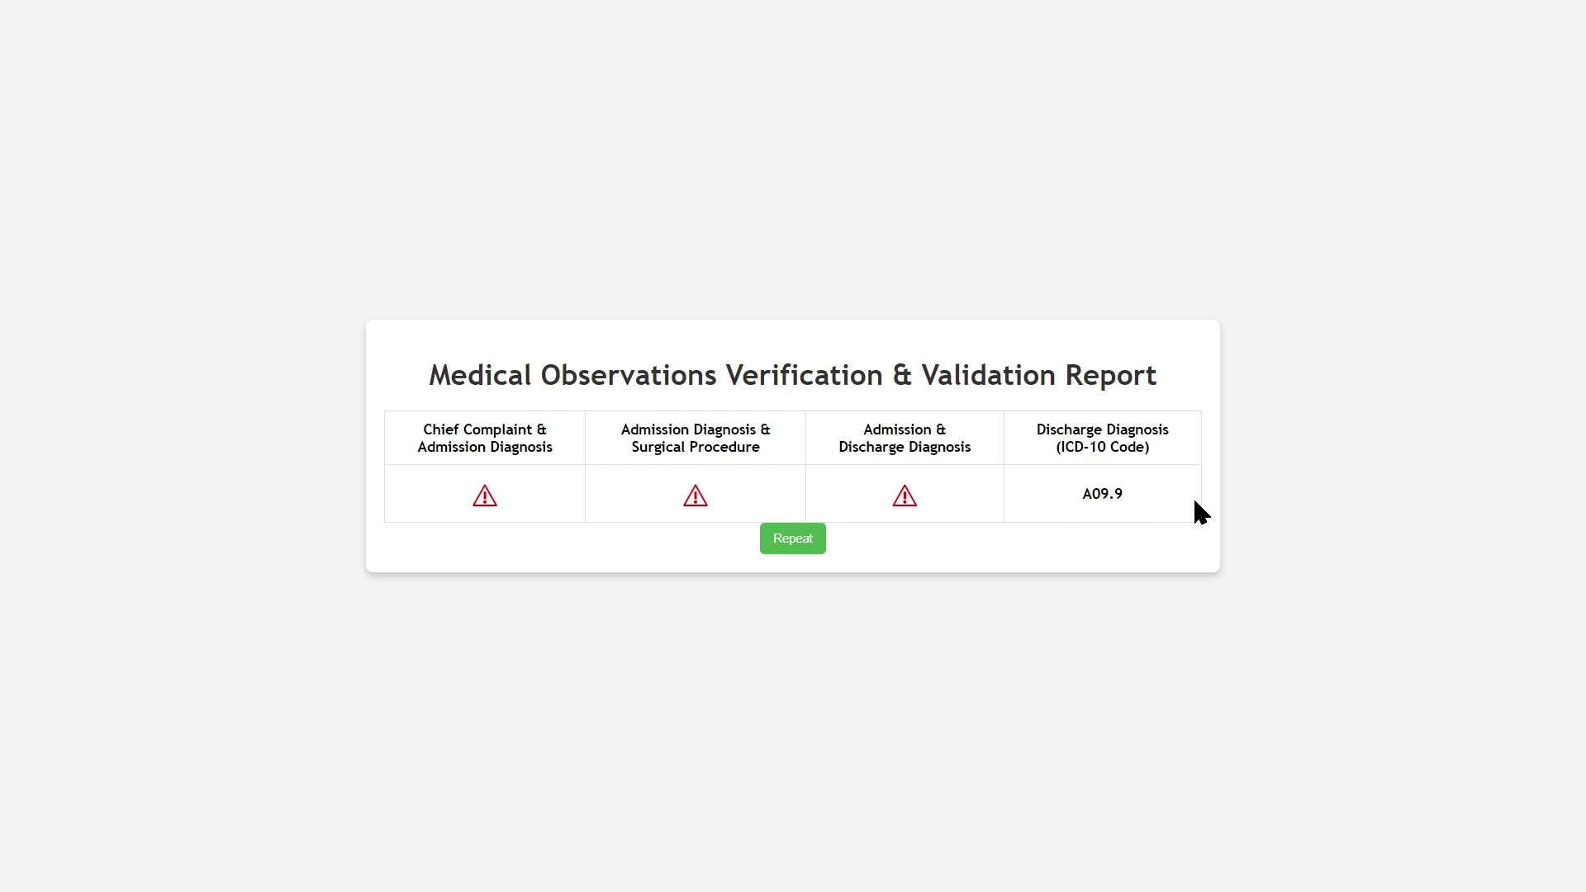
pyautogui.click(819, 545)
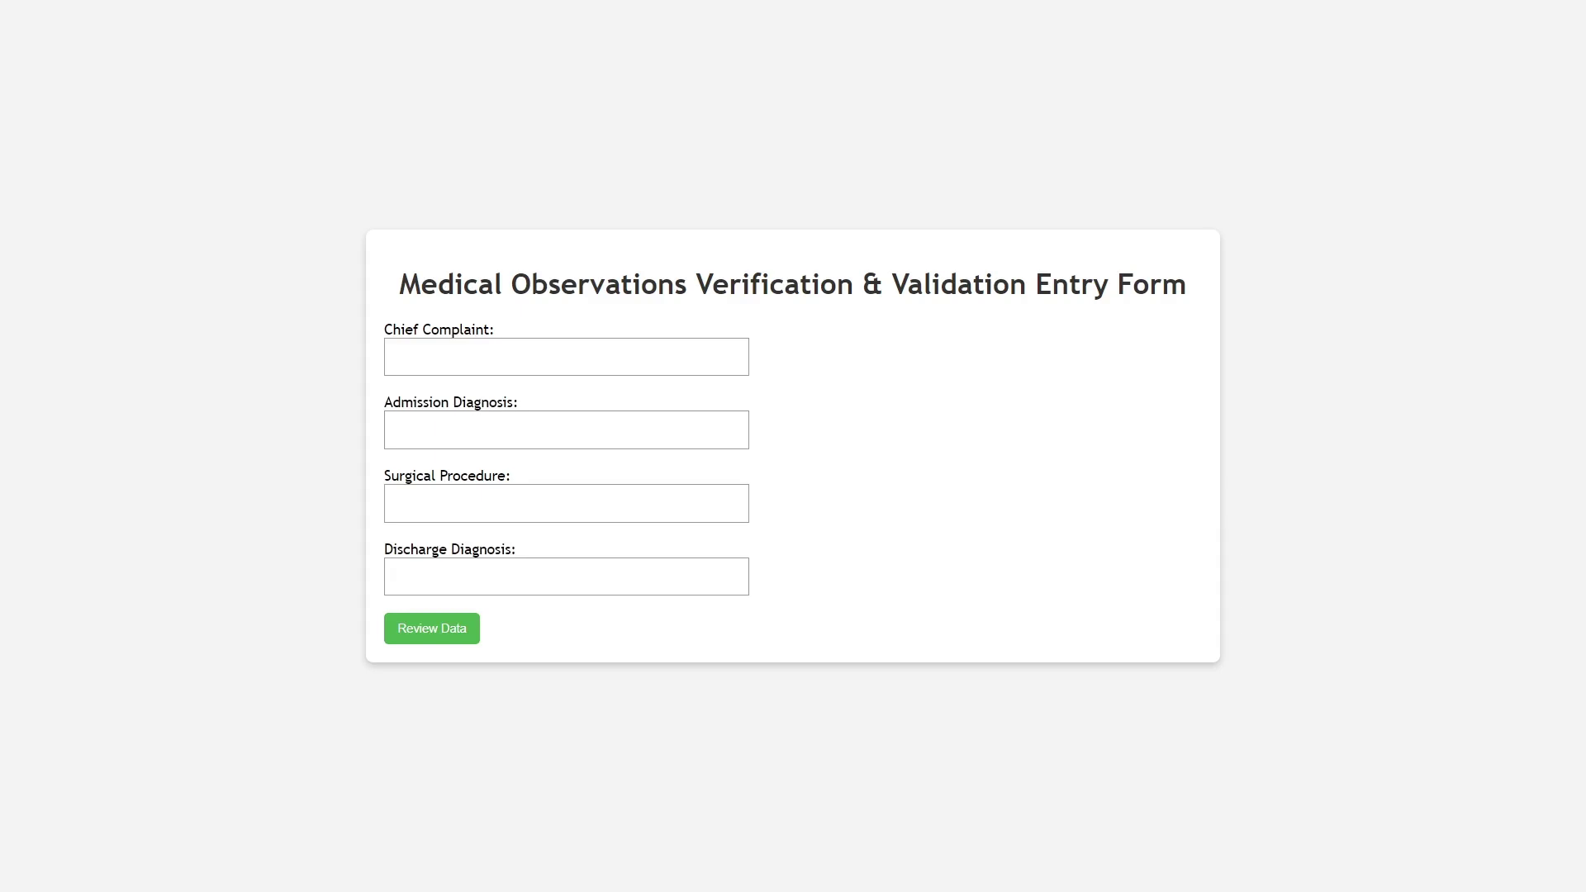
# Enter Diarrhea and vomiting as the chief complaint in the blank entry form.
pyautogui.write('dia')
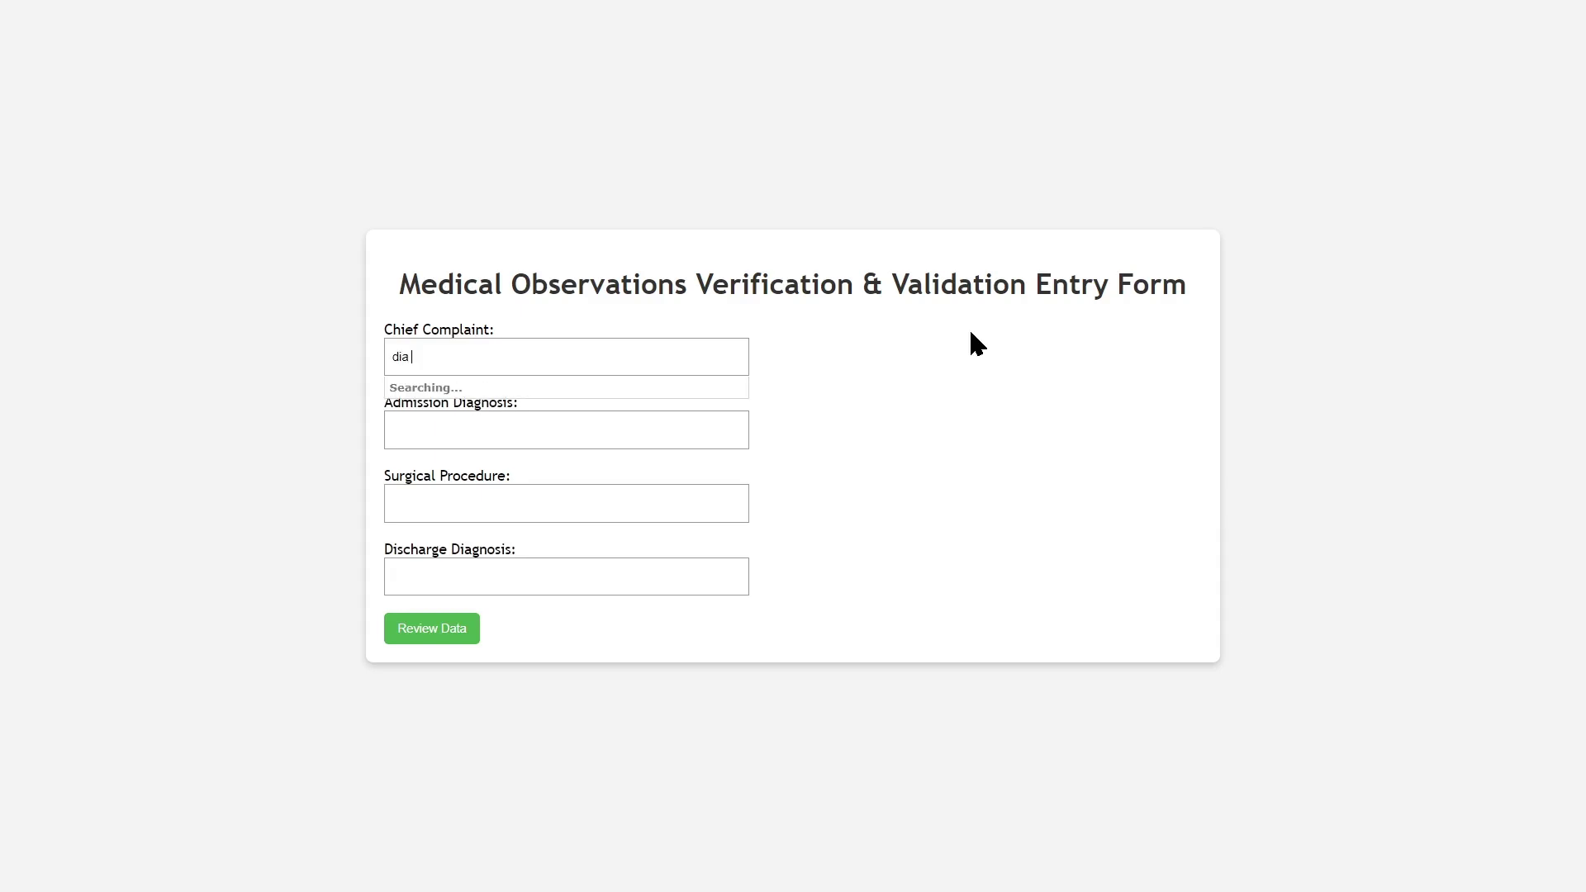
pyautogui.write(' vim')
pyautogui.press('BackSpace')
pyautogui.press('BackSpace')
pyautogui.write('omi')
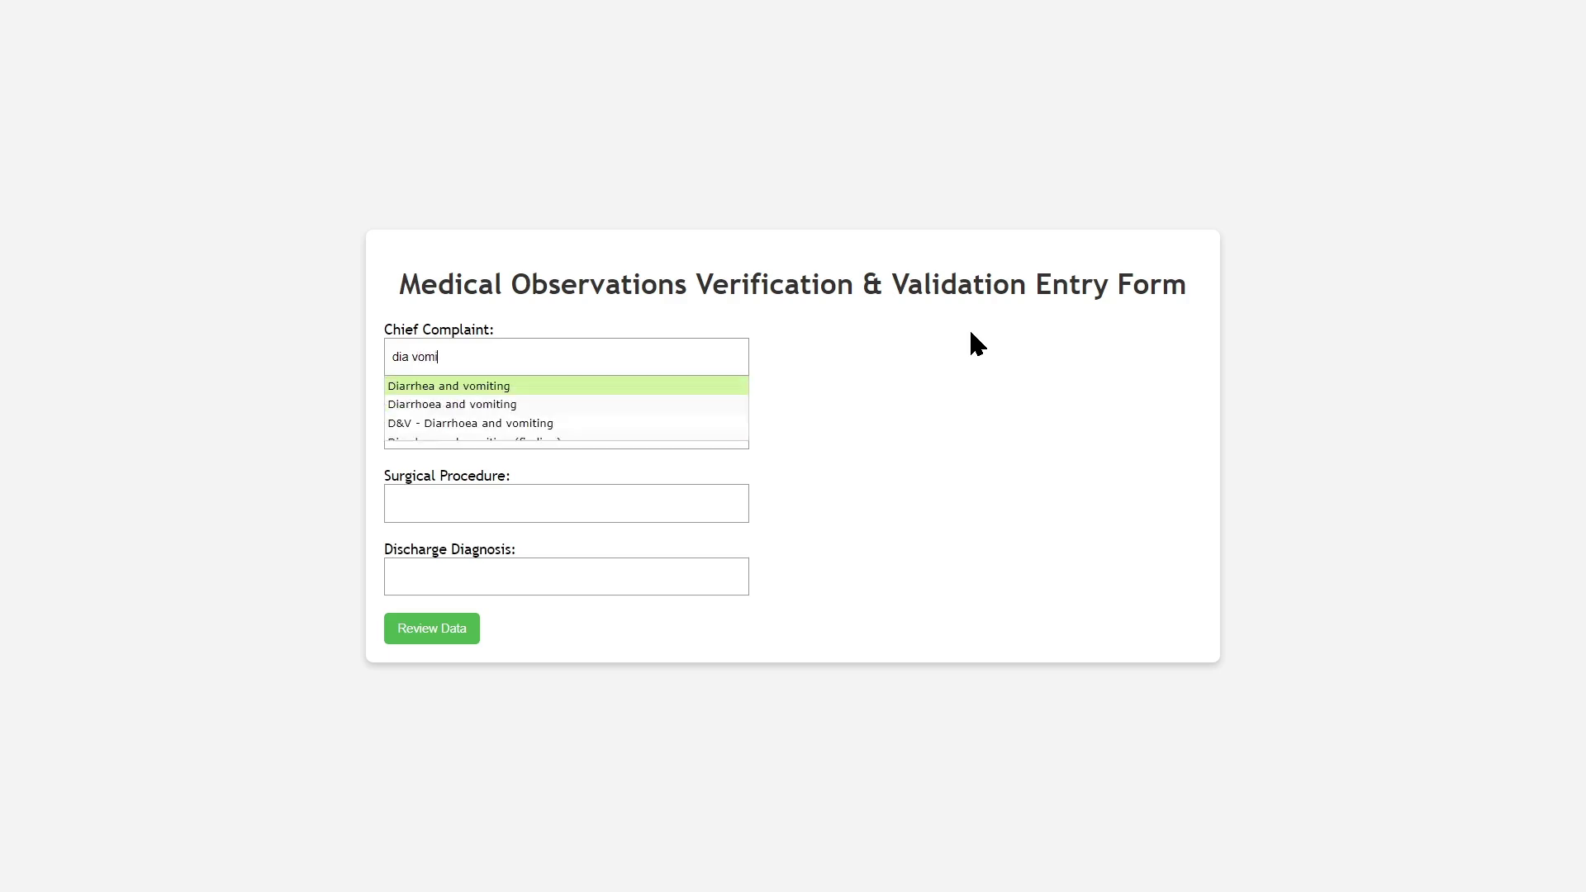
pyautogui.click(687, 384)
# Enter Acute gastroenteritis as the admission diagnosis for the diarrhea and vomiting case.
pyautogui.click(725, 431)
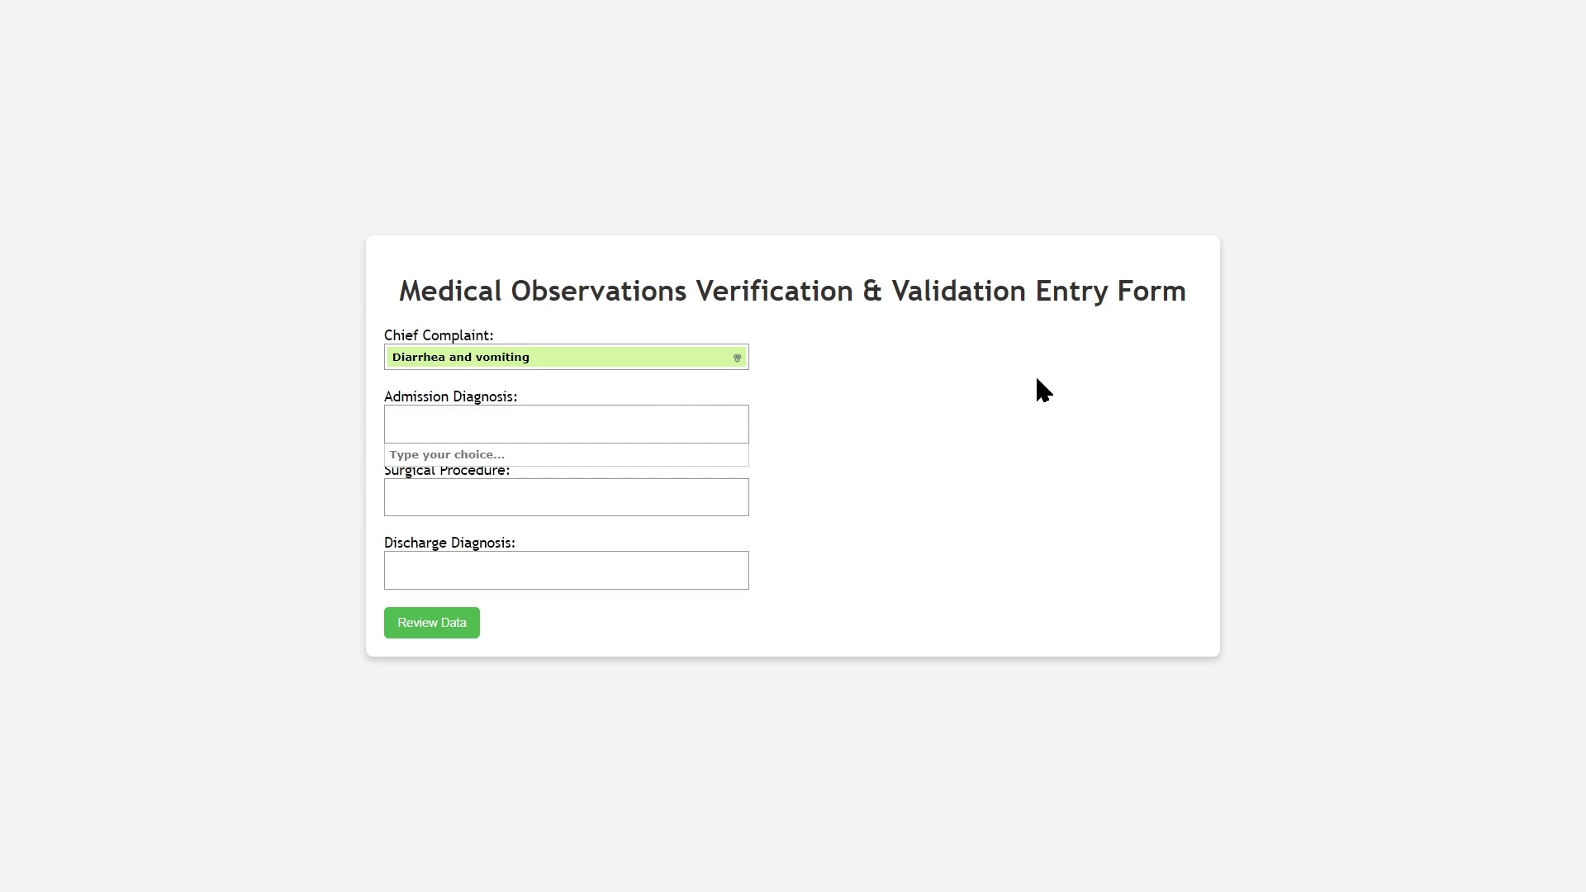
pyautogui.write('acu gastr')
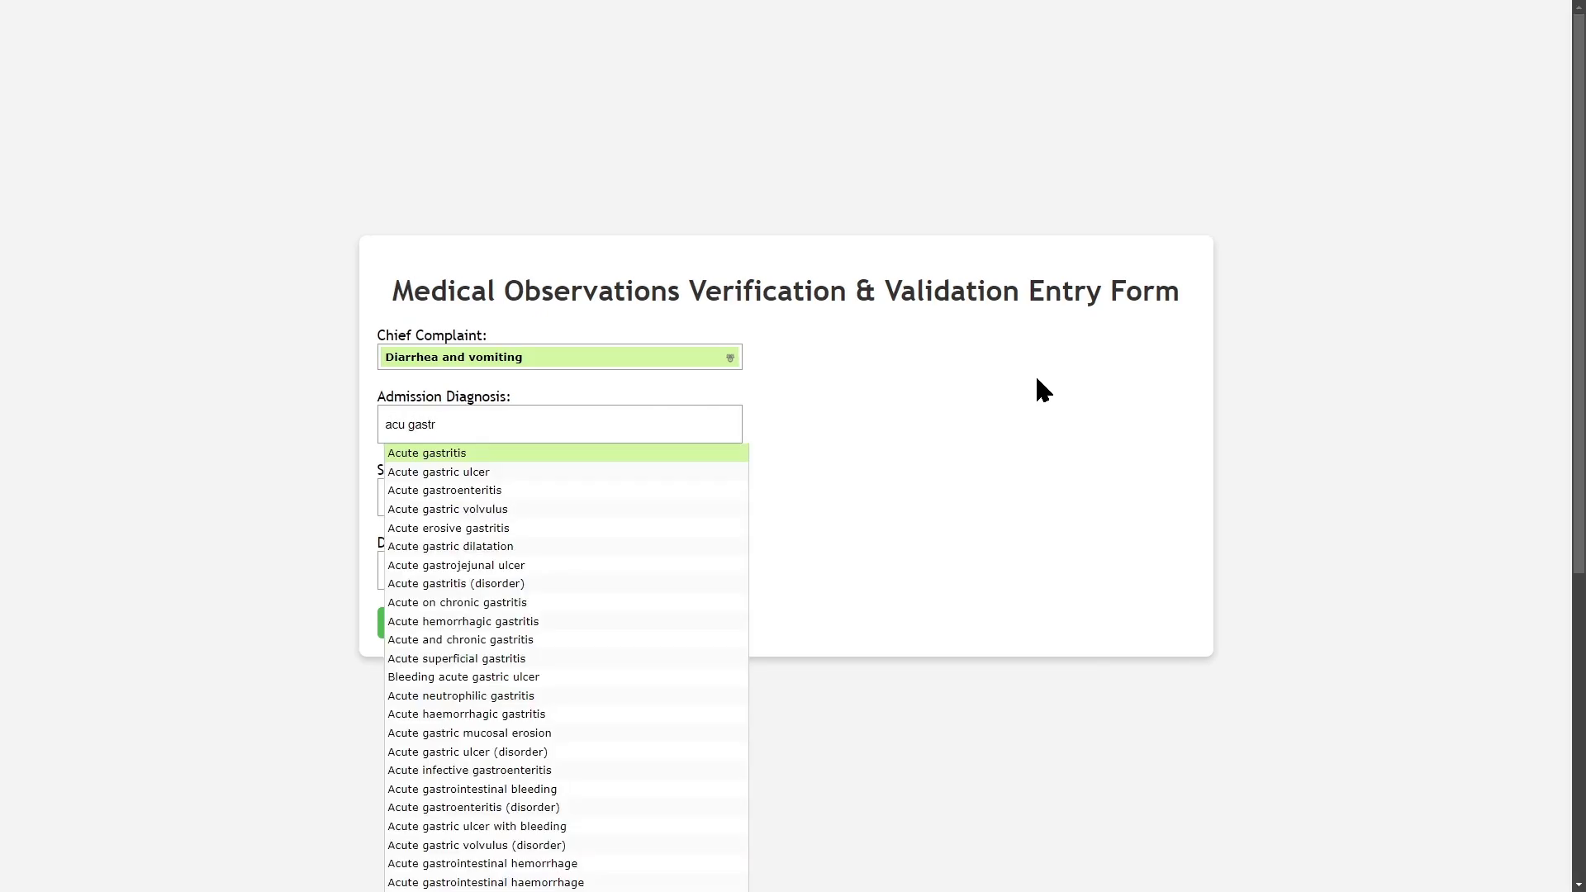
pyautogui.write('o')
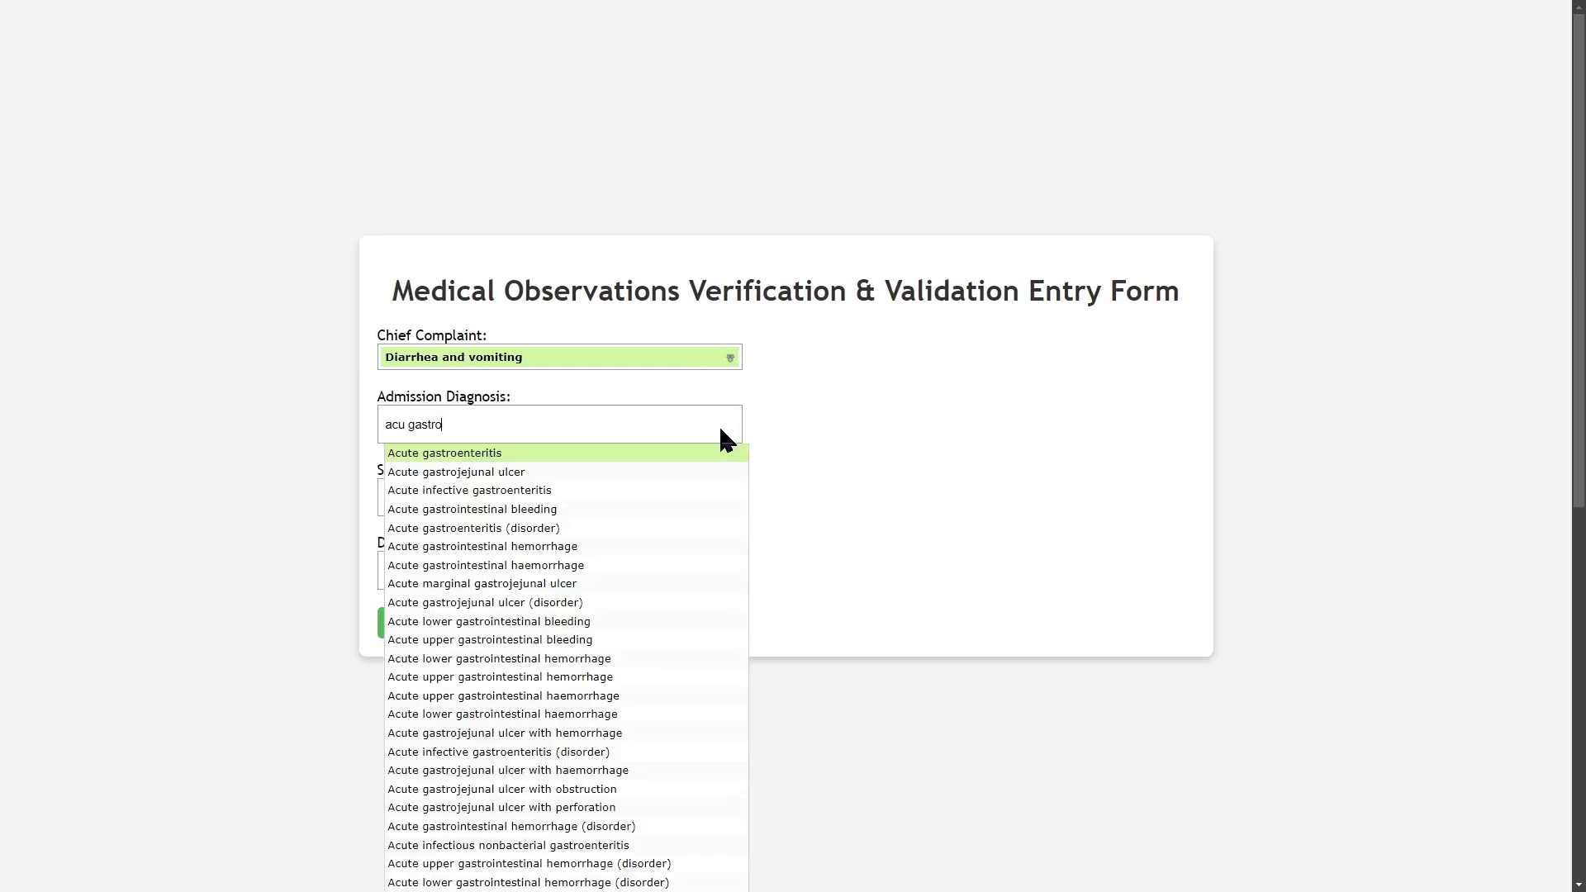
pyautogui.click(654, 454)
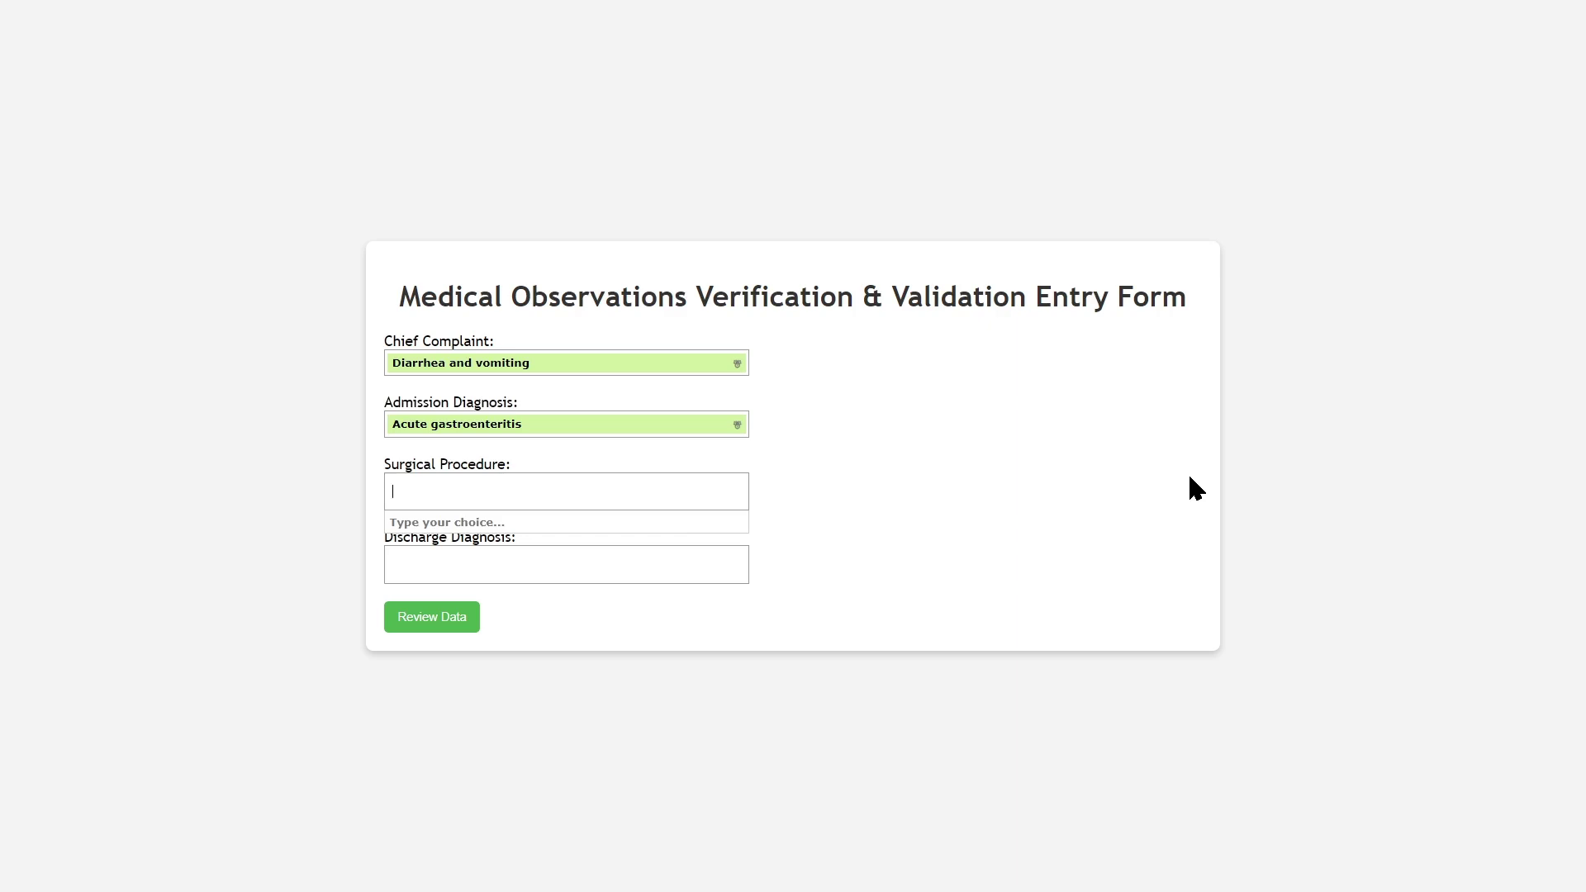
# Set the surgical procedure to Gastroscopy and the discharge diagnosis to Acute cholecystitis.
pyautogui.write('gastrosco')
pyautogui.click(721, 519)
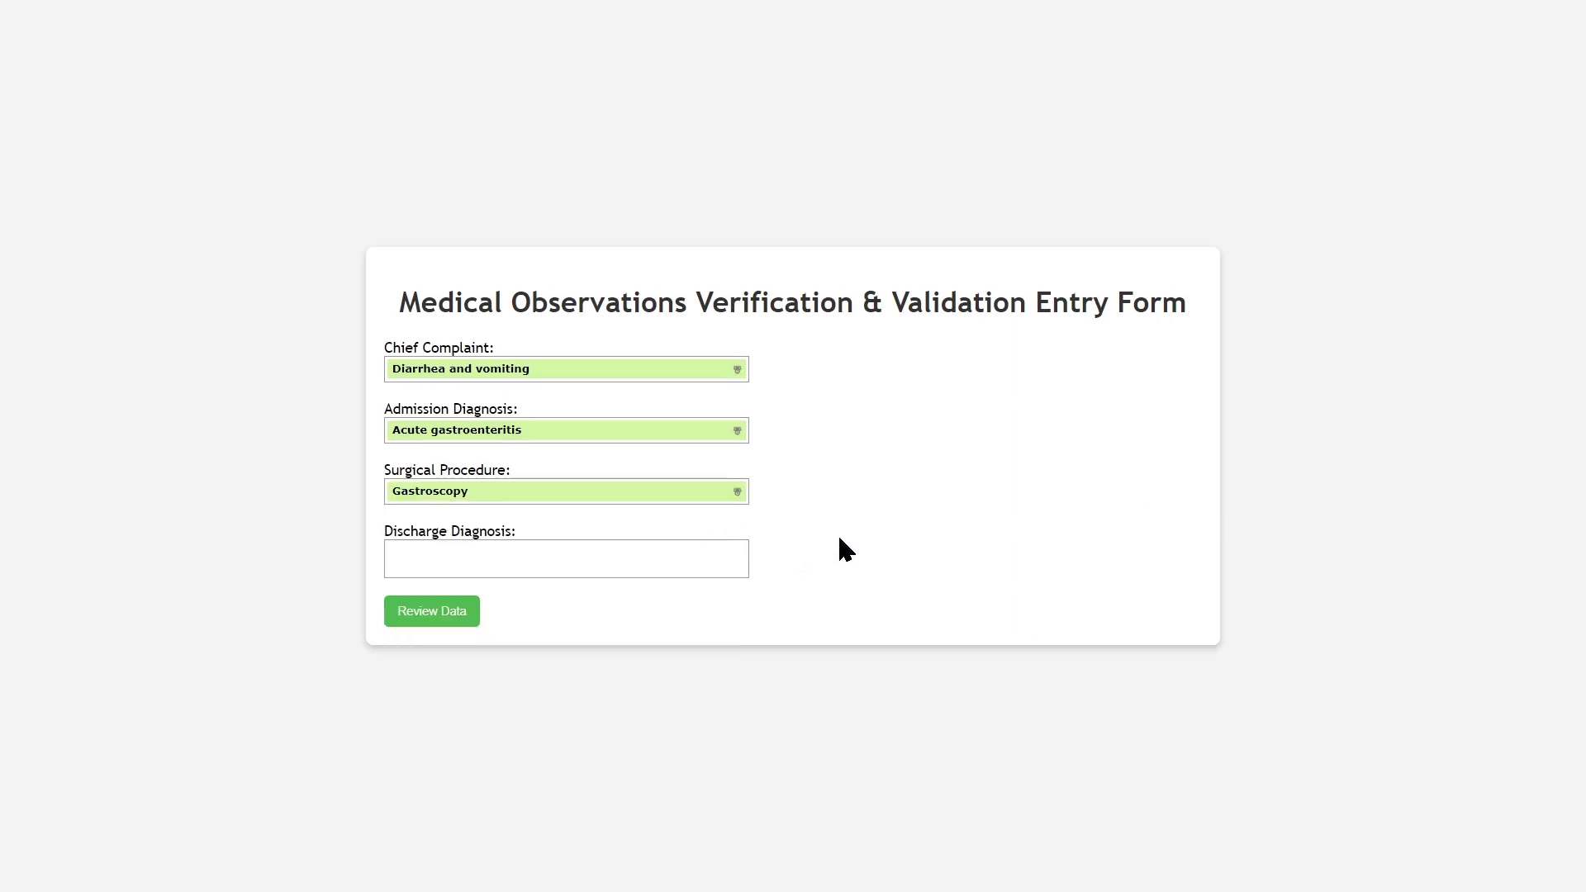
pyautogui.click(567, 563)
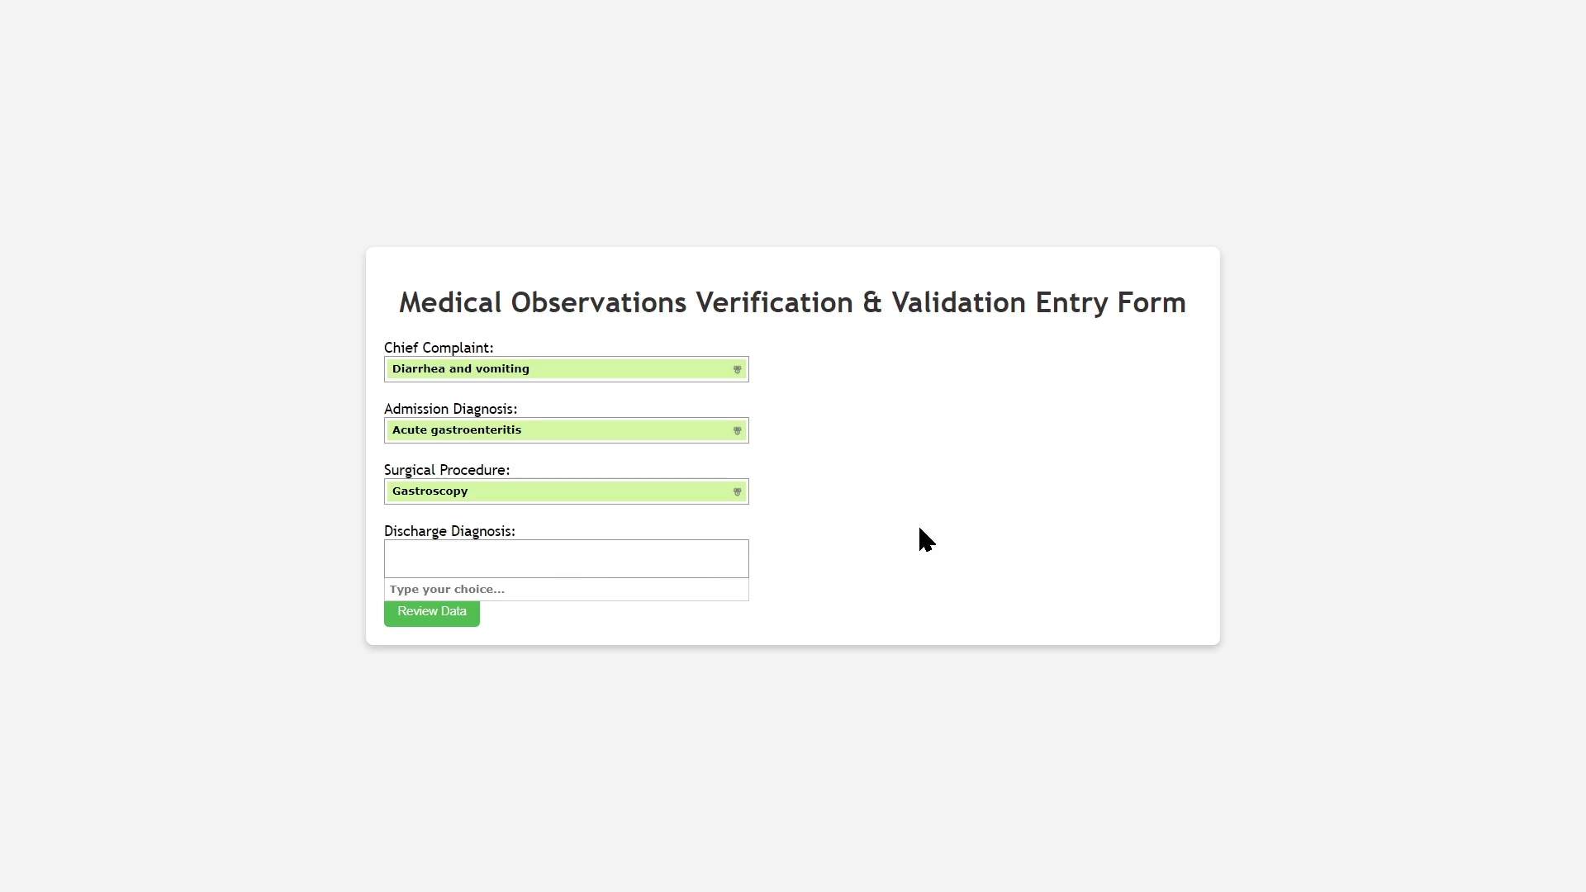
pyautogui.write('acu chole')
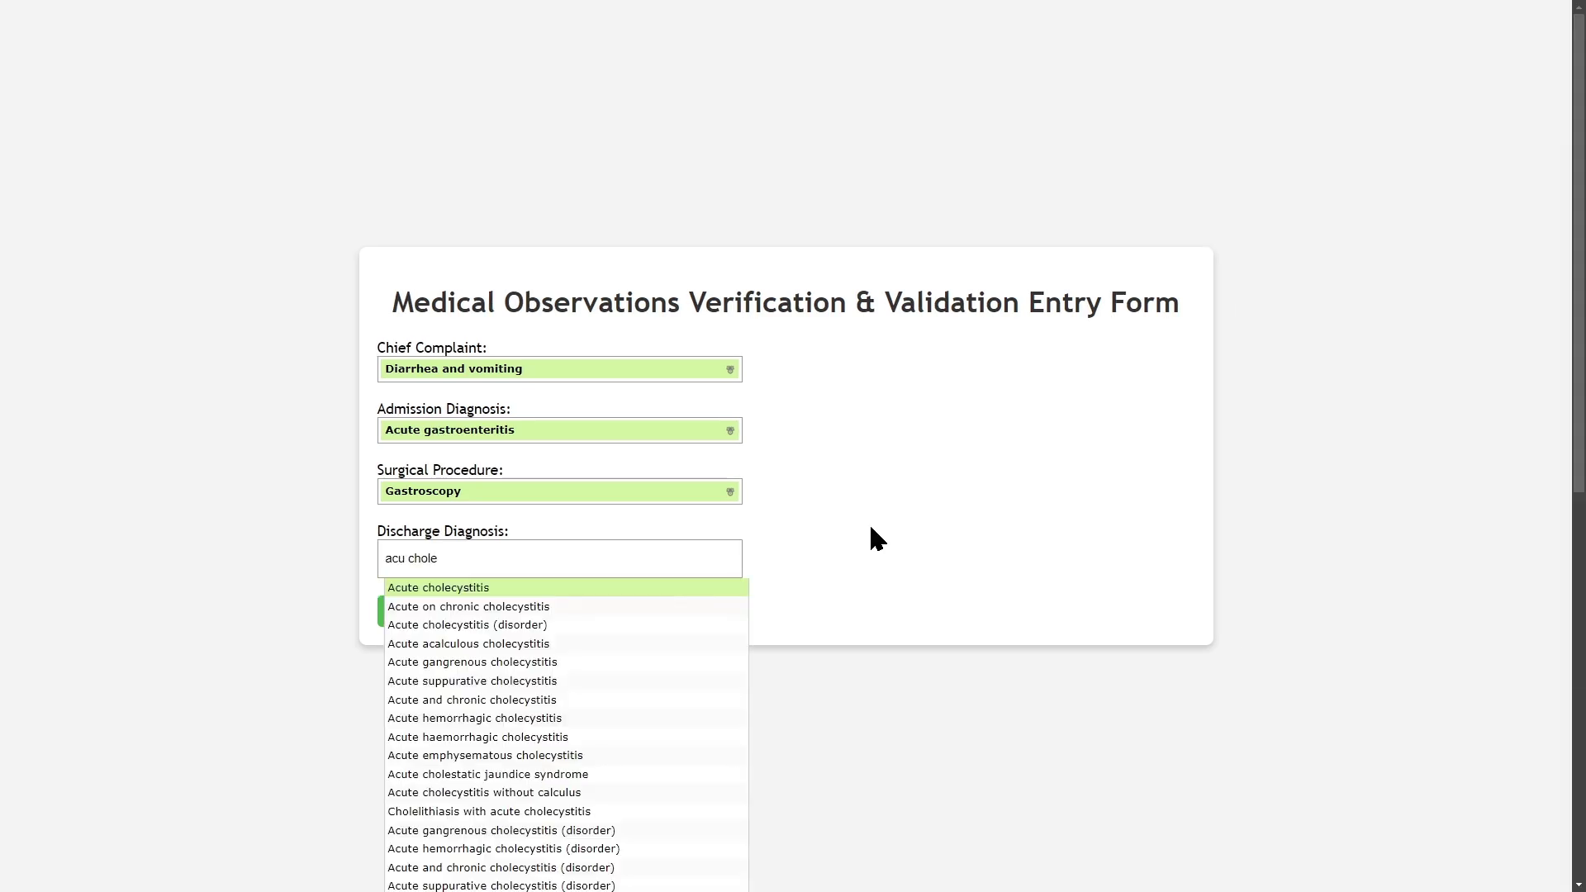
pyautogui.click(670, 594)
# Review the diarrhea and vomiting case and submit it for VnV, returning to a blank entry form after the report.
pyautogui.click(470, 611)
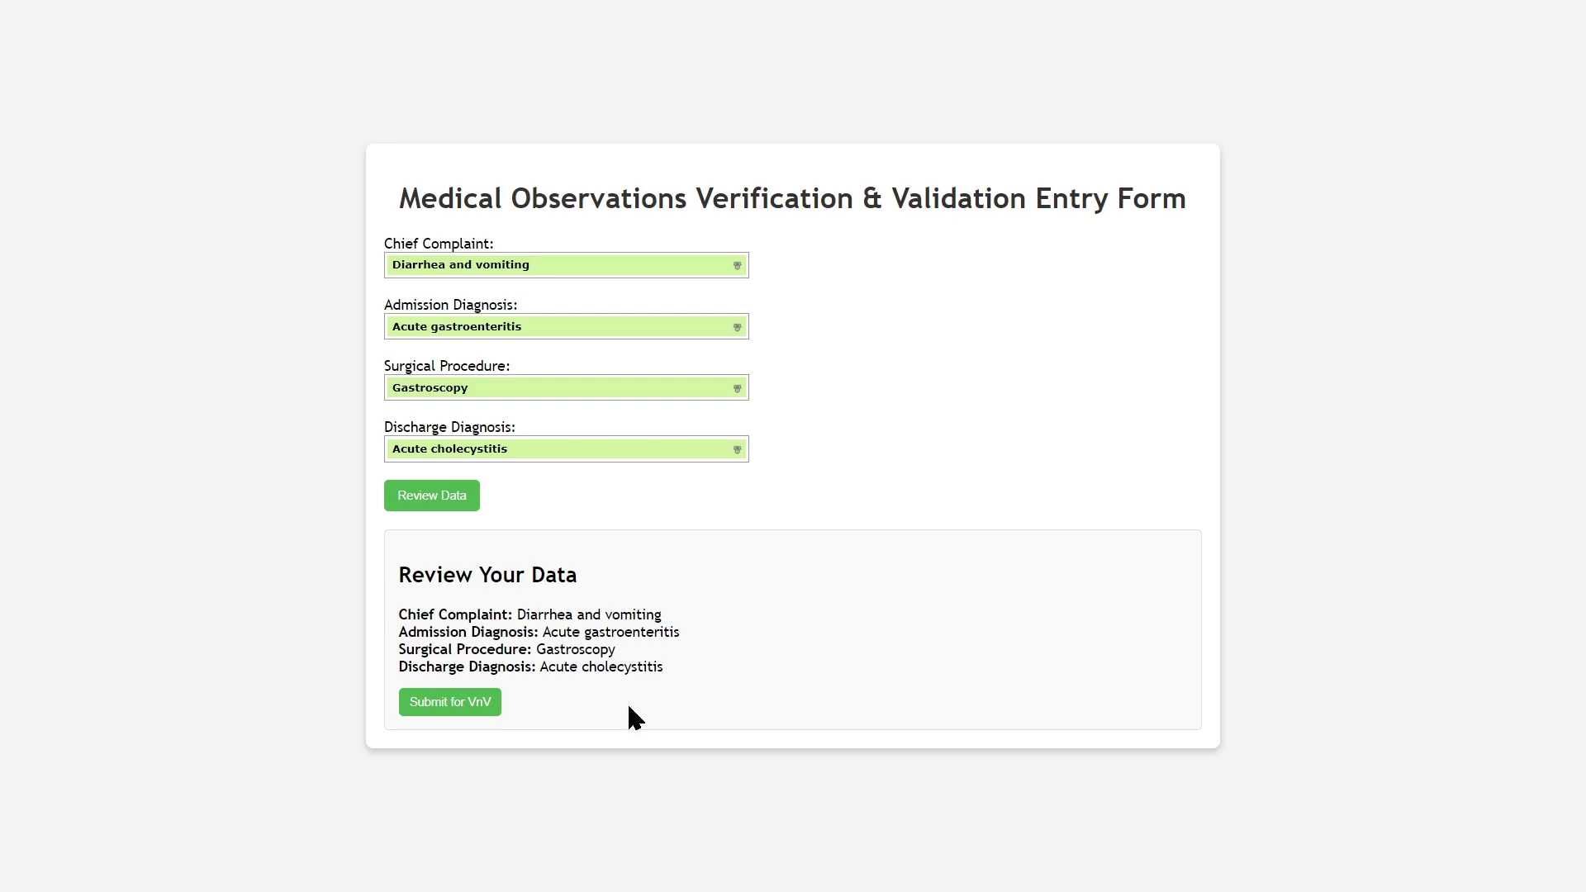
pyautogui.click(464, 708)
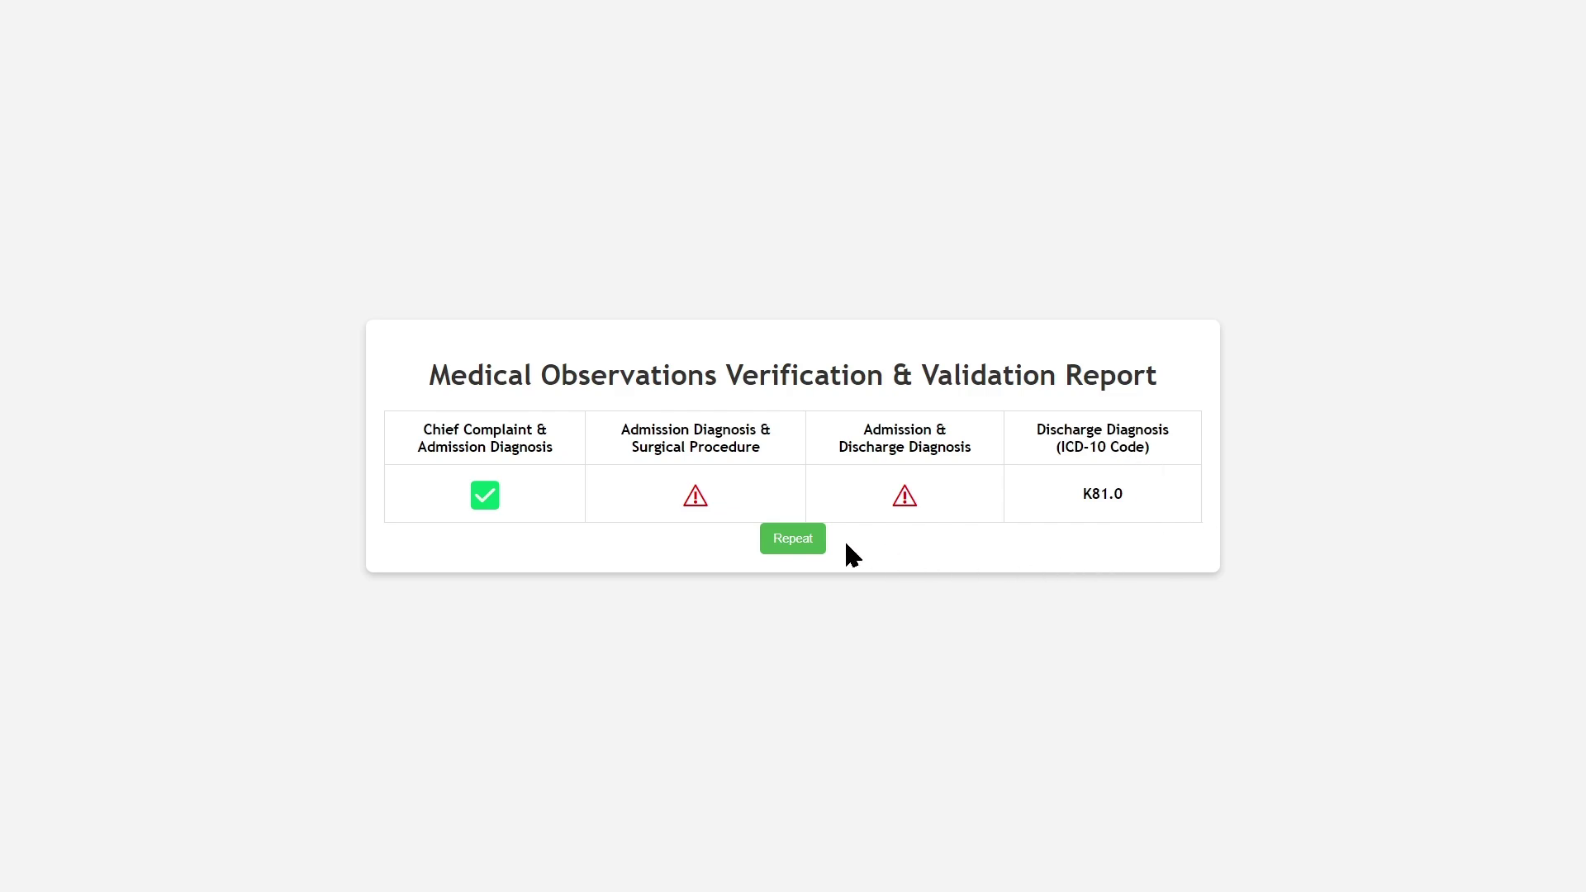
pyautogui.click(806, 549)
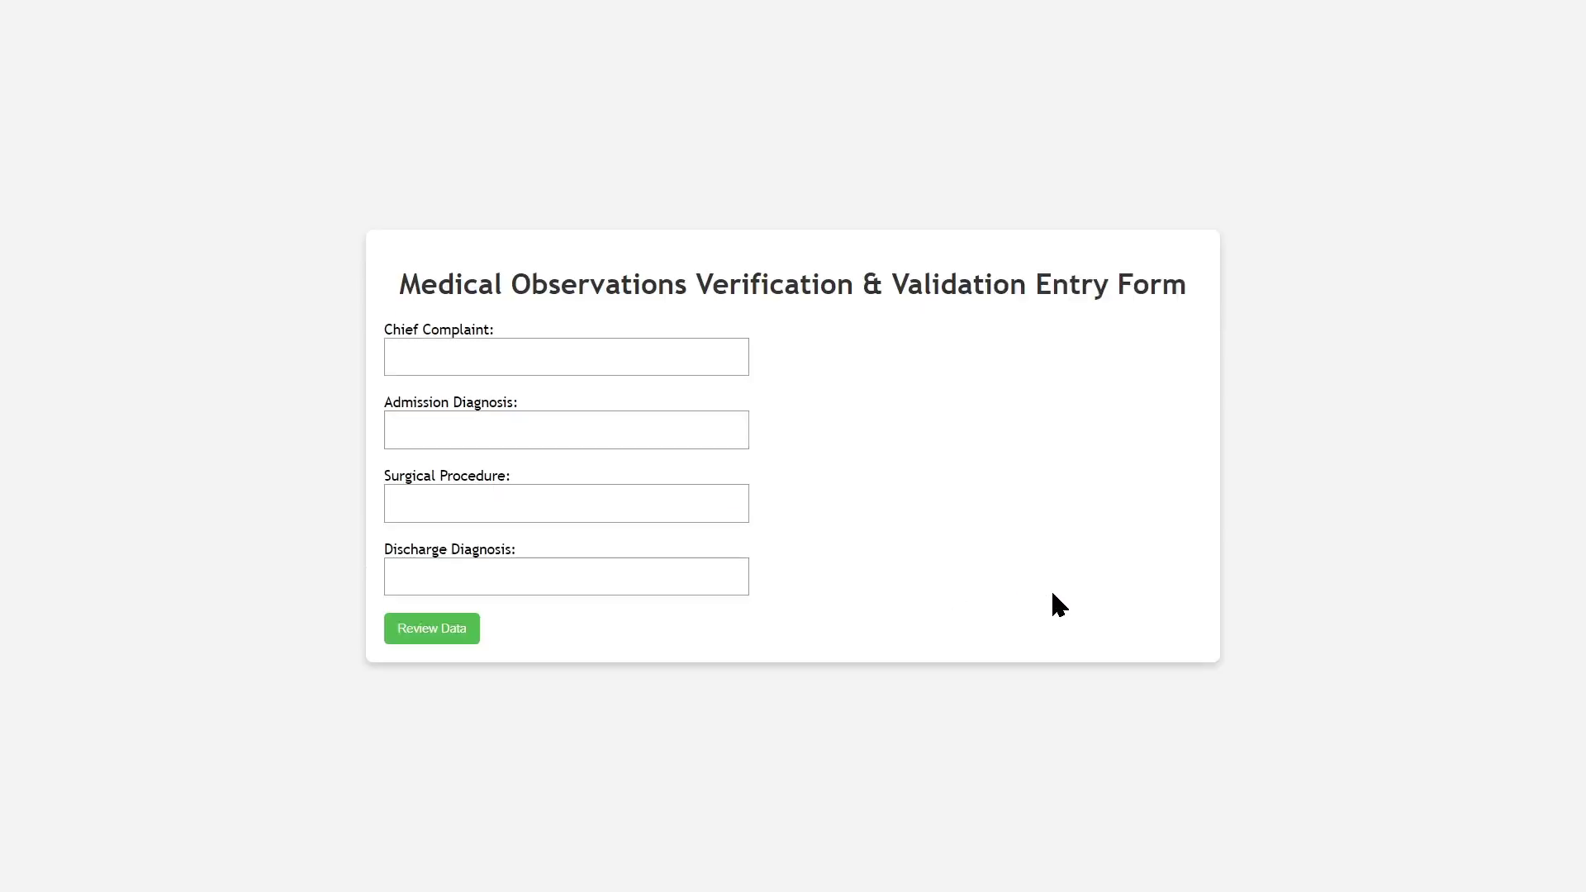